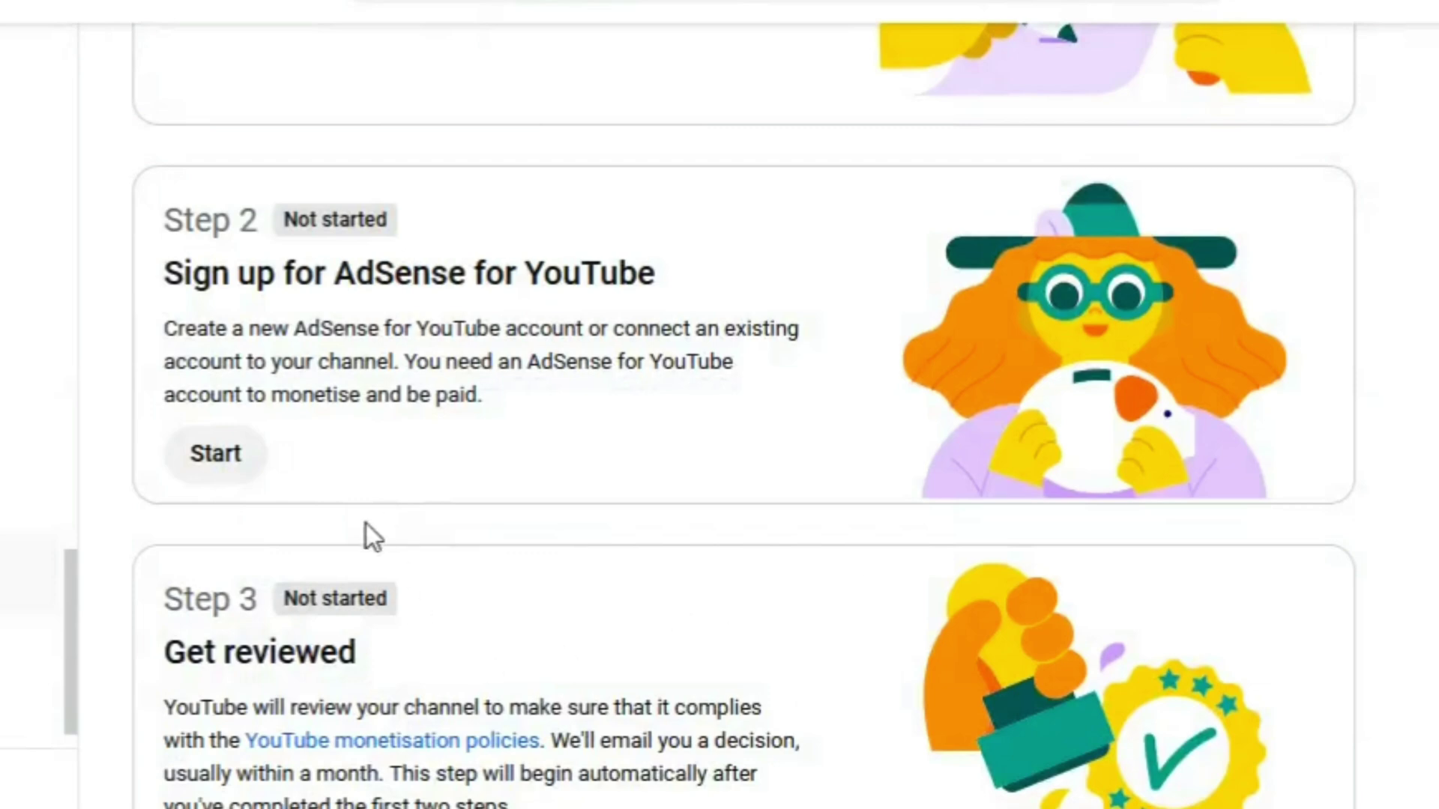
# Start AdSense for YouTube signup in Step 2, answering 'No, I don't have an existing account'.
pyautogui.click(212, 458)
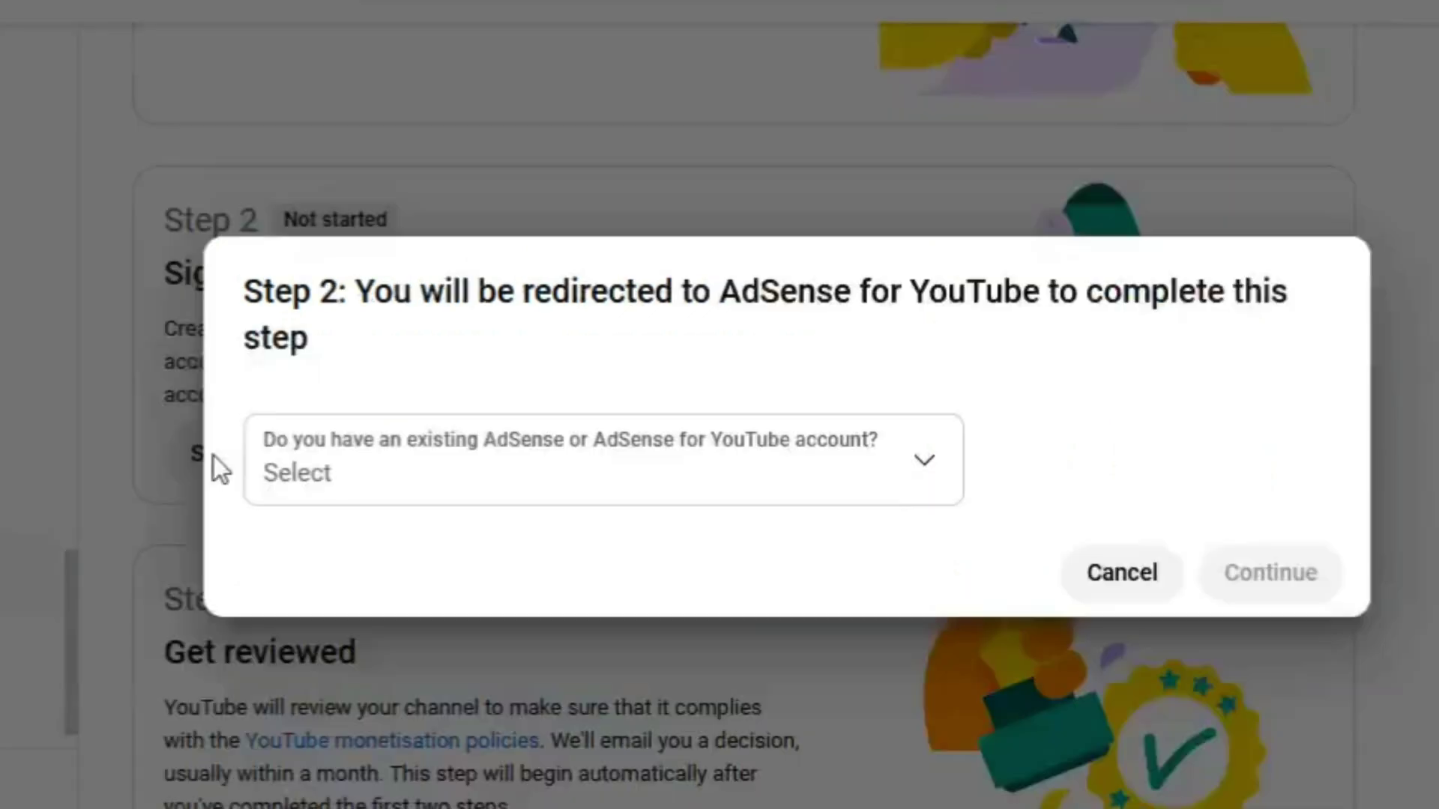
pyautogui.click(698, 463)
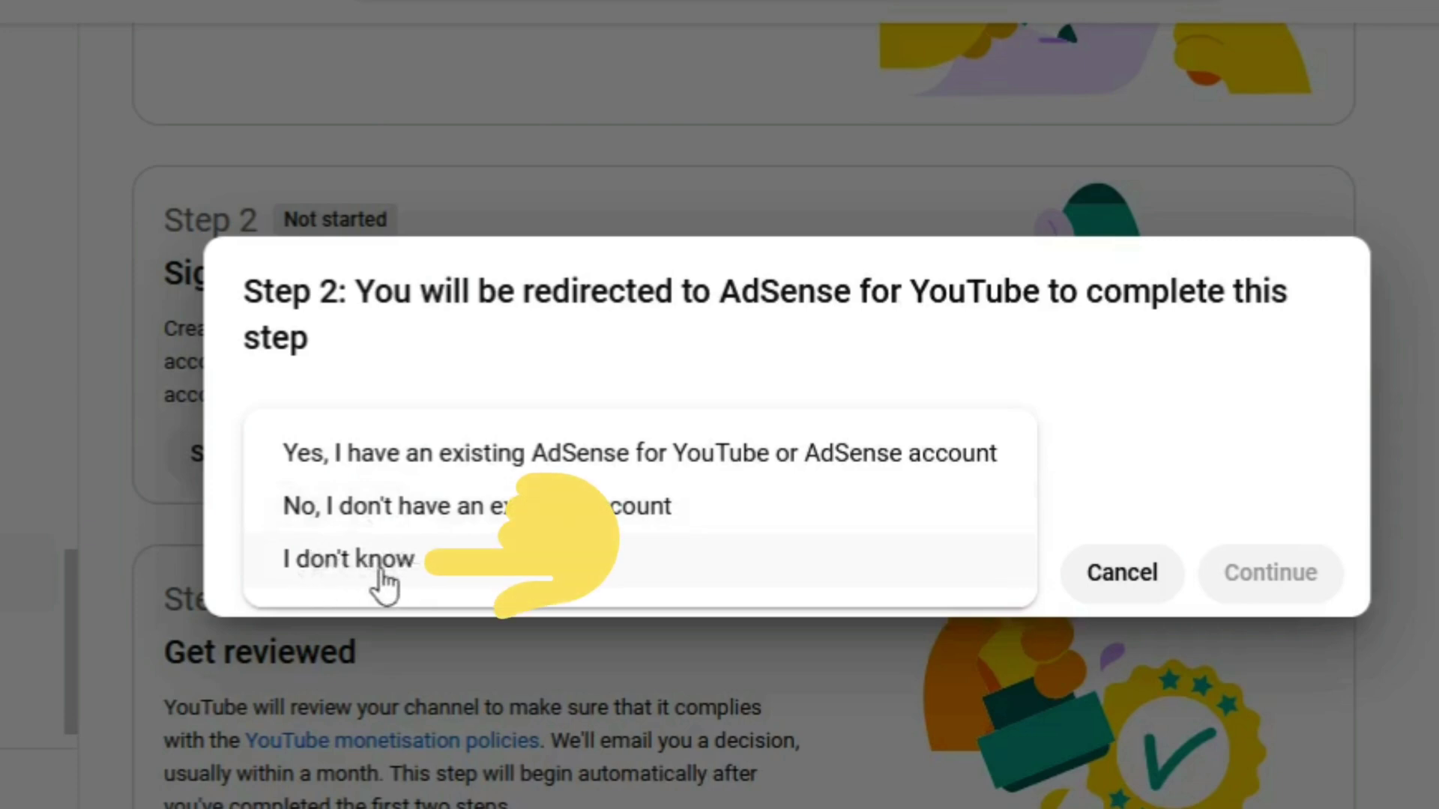
pyautogui.click(387, 509)
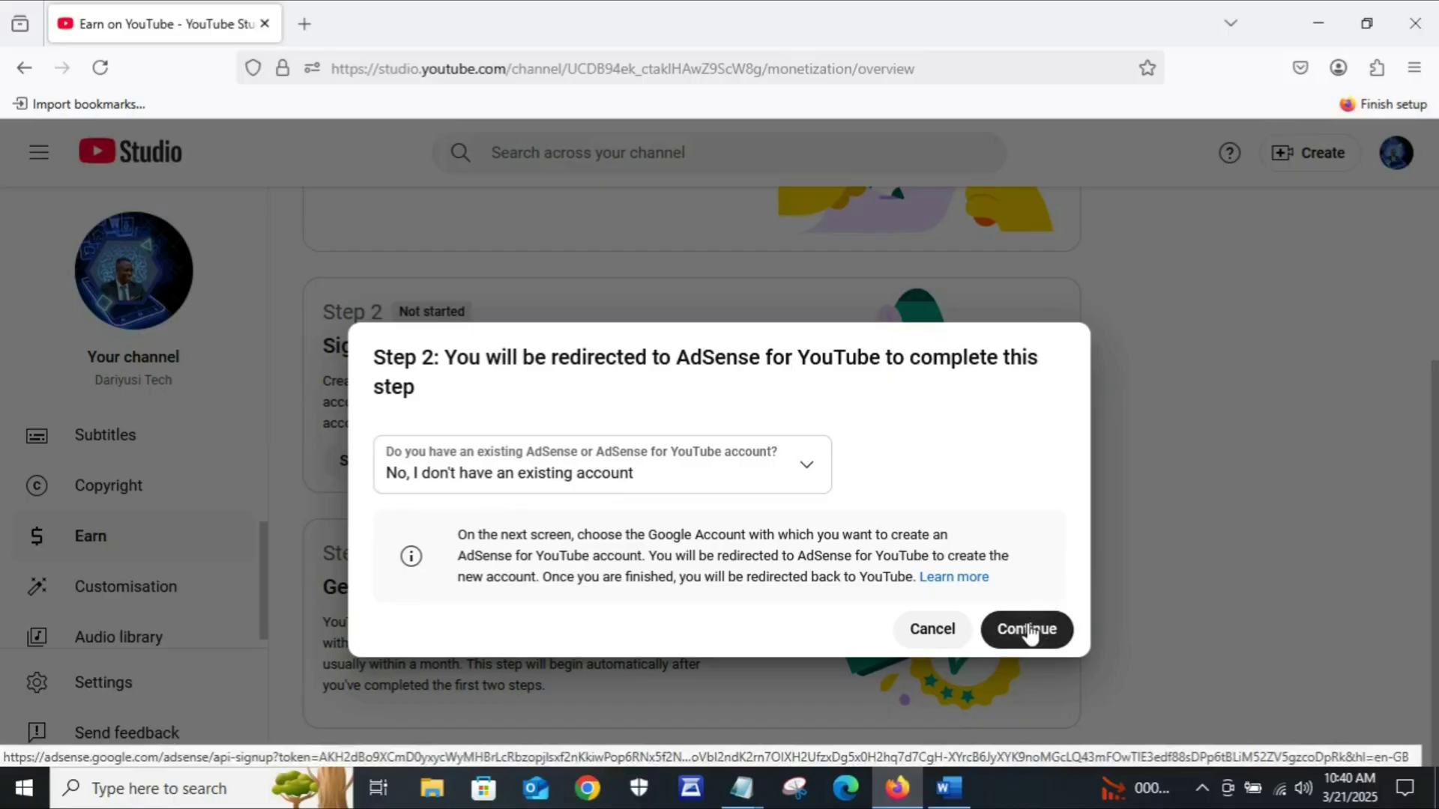
pyautogui.click(1027, 630)
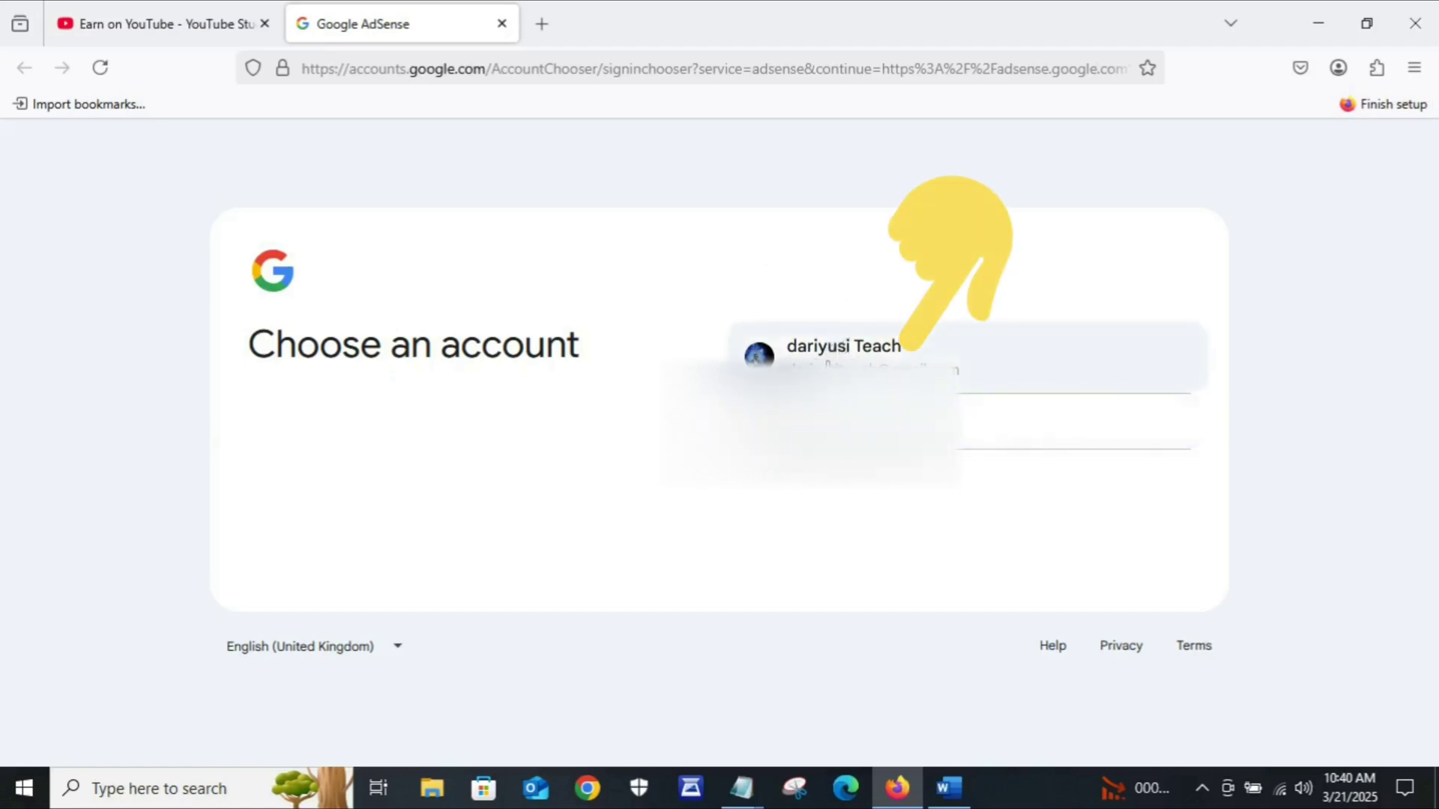
# Continue with the channel's Google account and choose Rwanda as the billing country/territory.
pyautogui.click(827, 365)
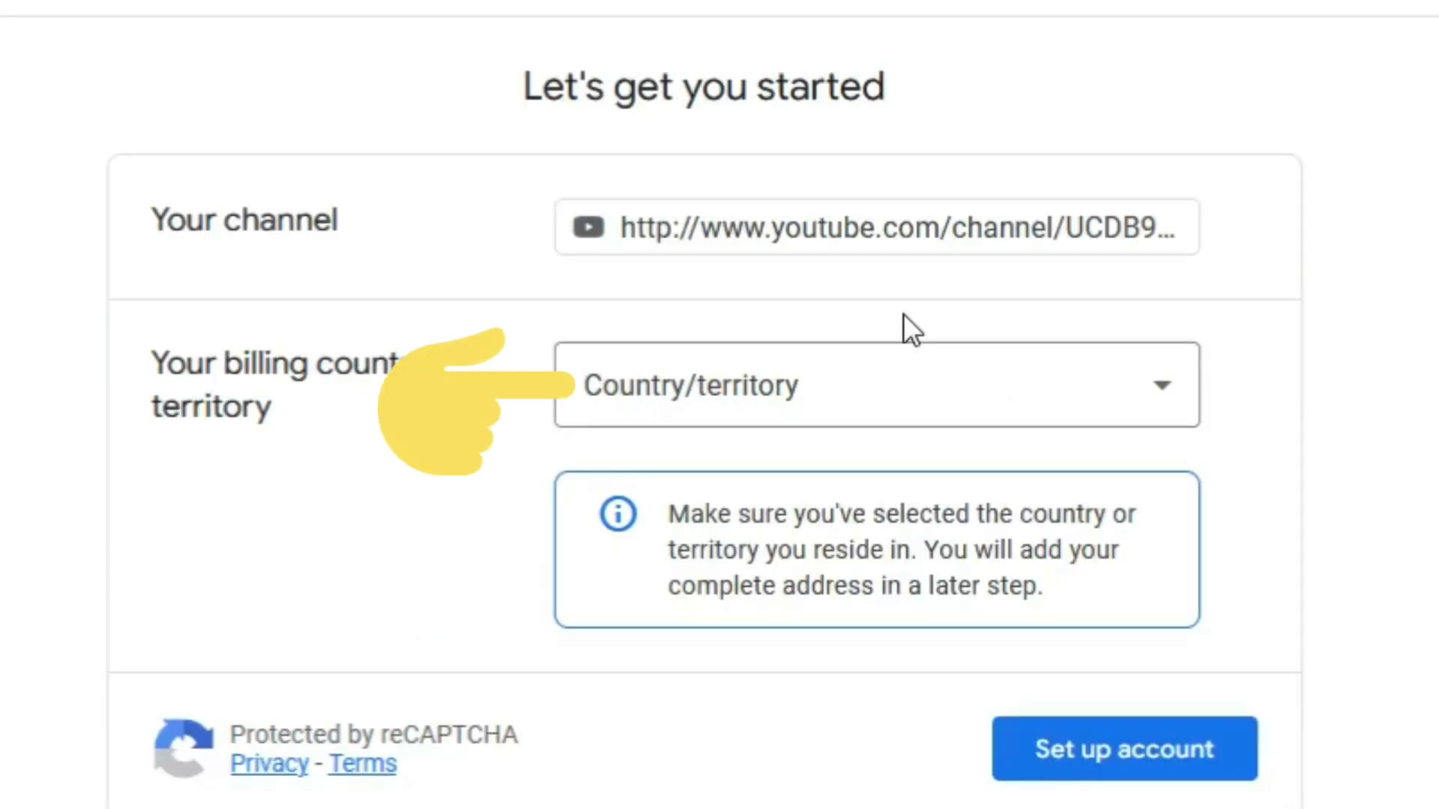
pyautogui.click(1070, 404)
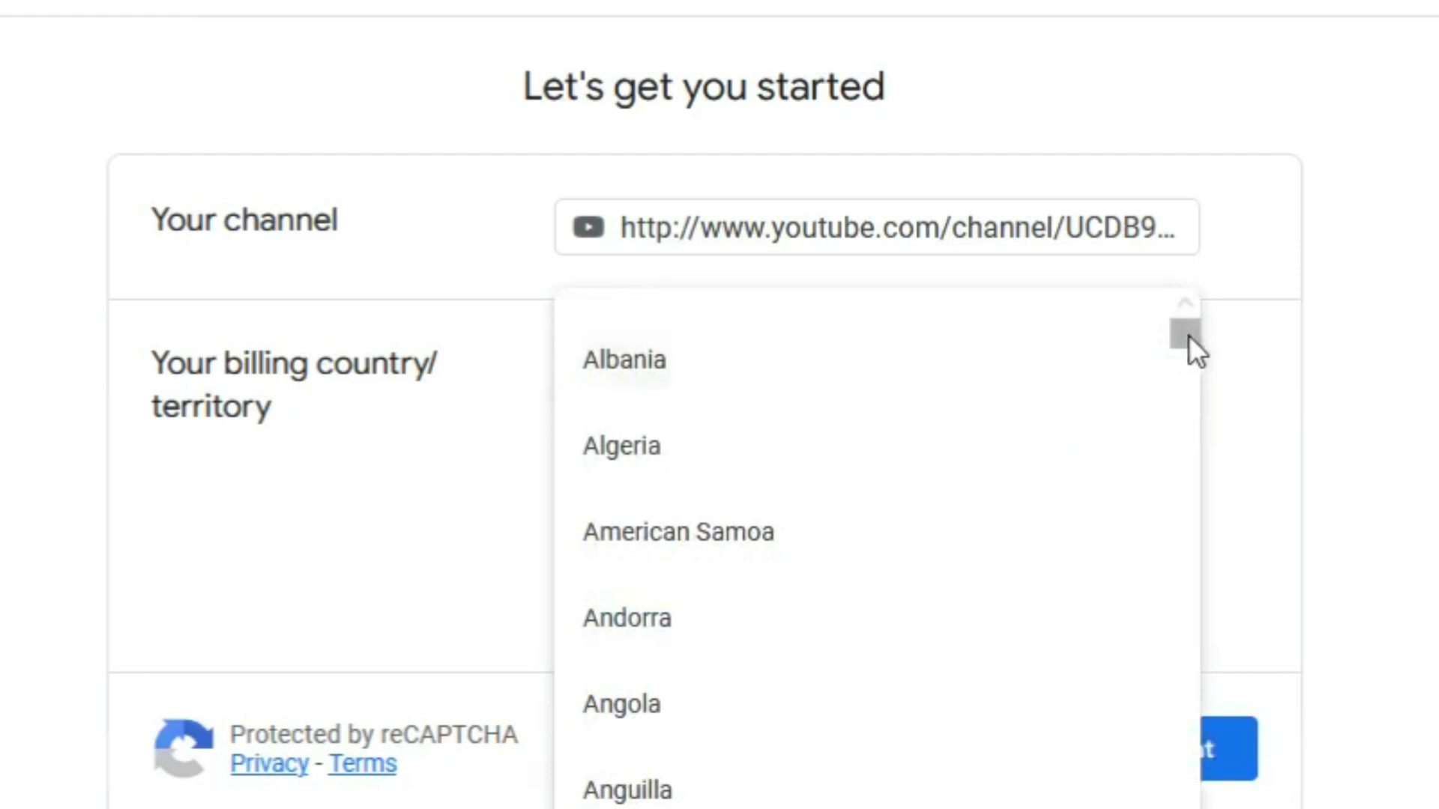
pyautogui.moveTo(1189, 335); pyautogui.dragTo(1168, 806)
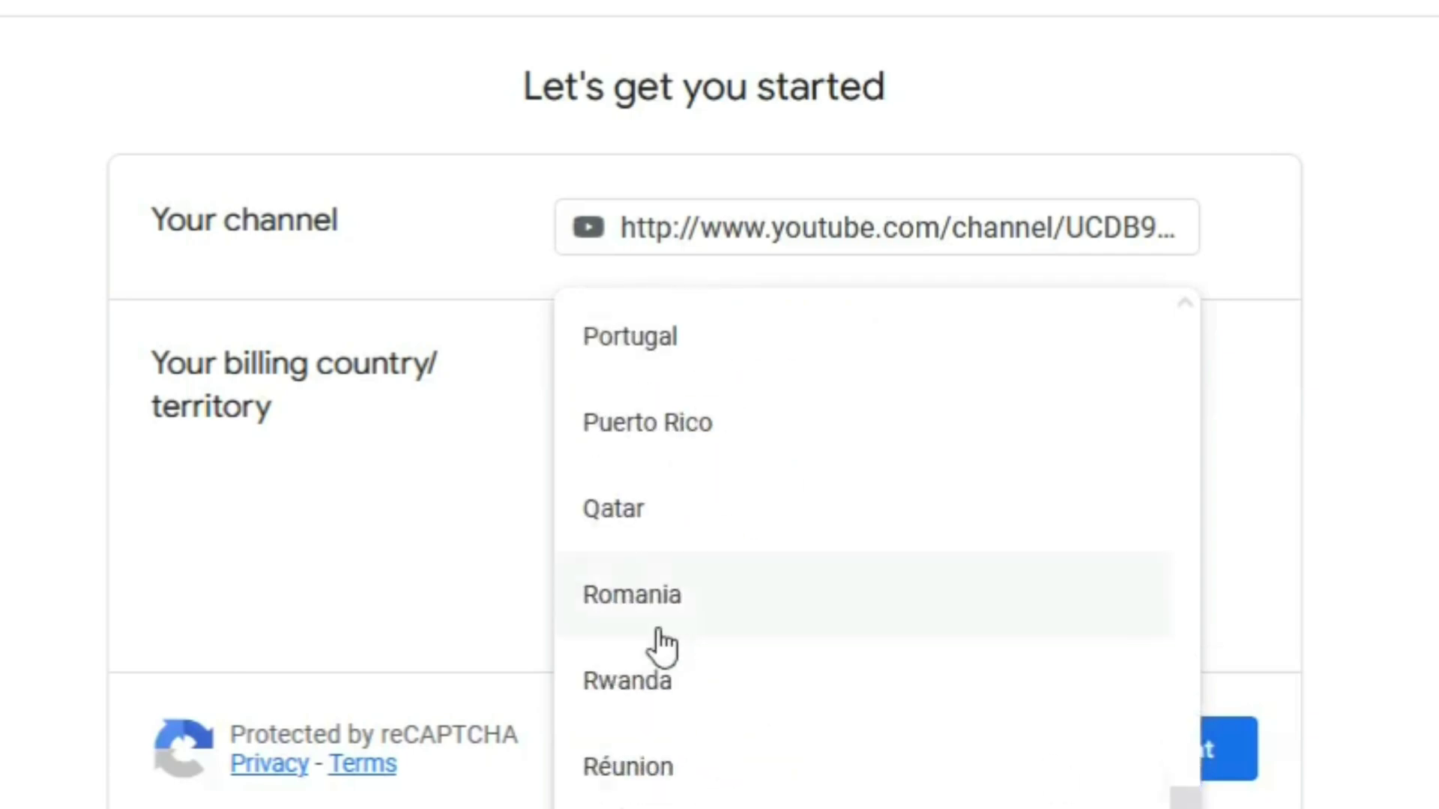
pyautogui.click(631, 688)
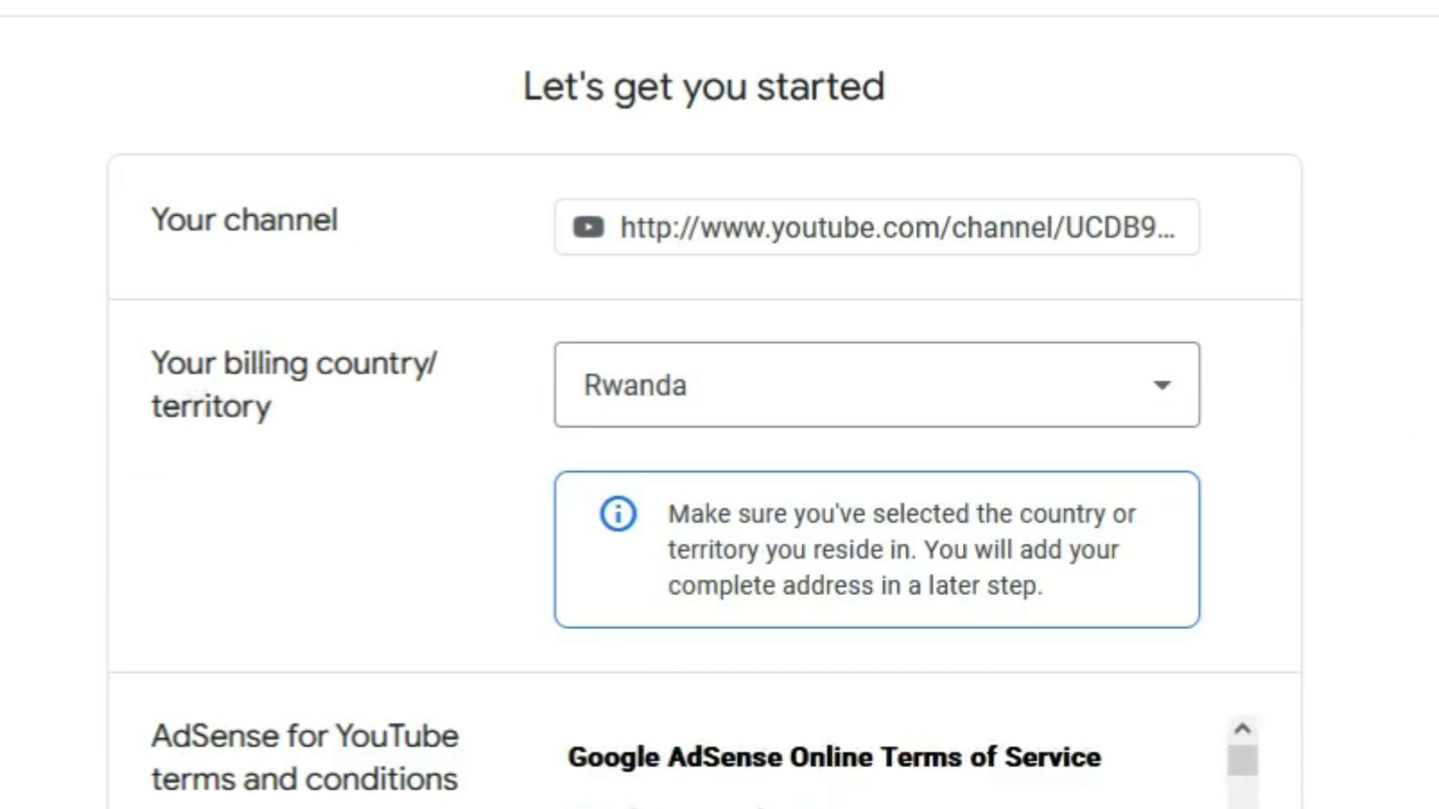
# Read through the terms, accept the agreement, and set up the AdSense account.
pyautogui.scroll(-3, 1427, 356)
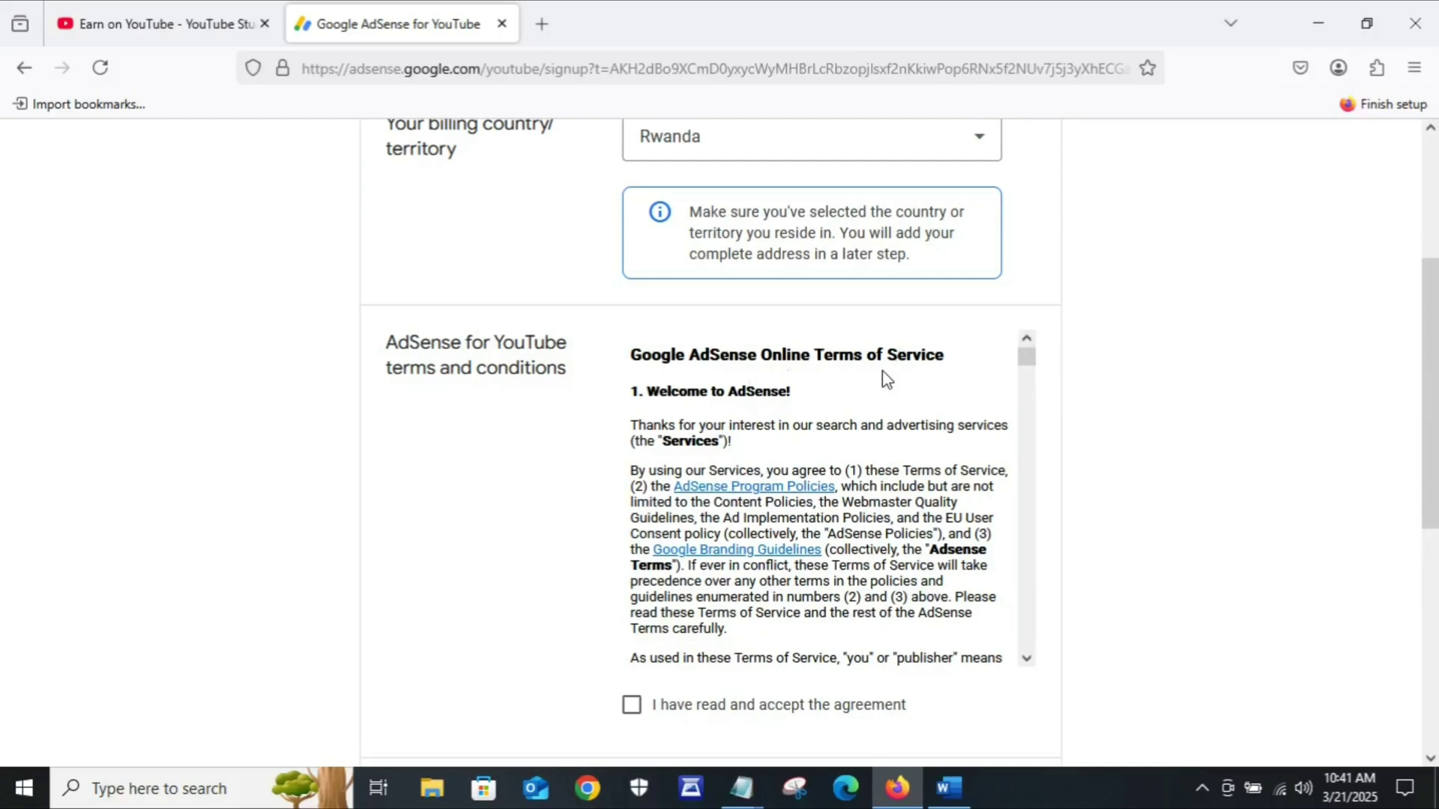
pyautogui.moveTo(1030, 362); pyautogui.dragTo(1035, 377)
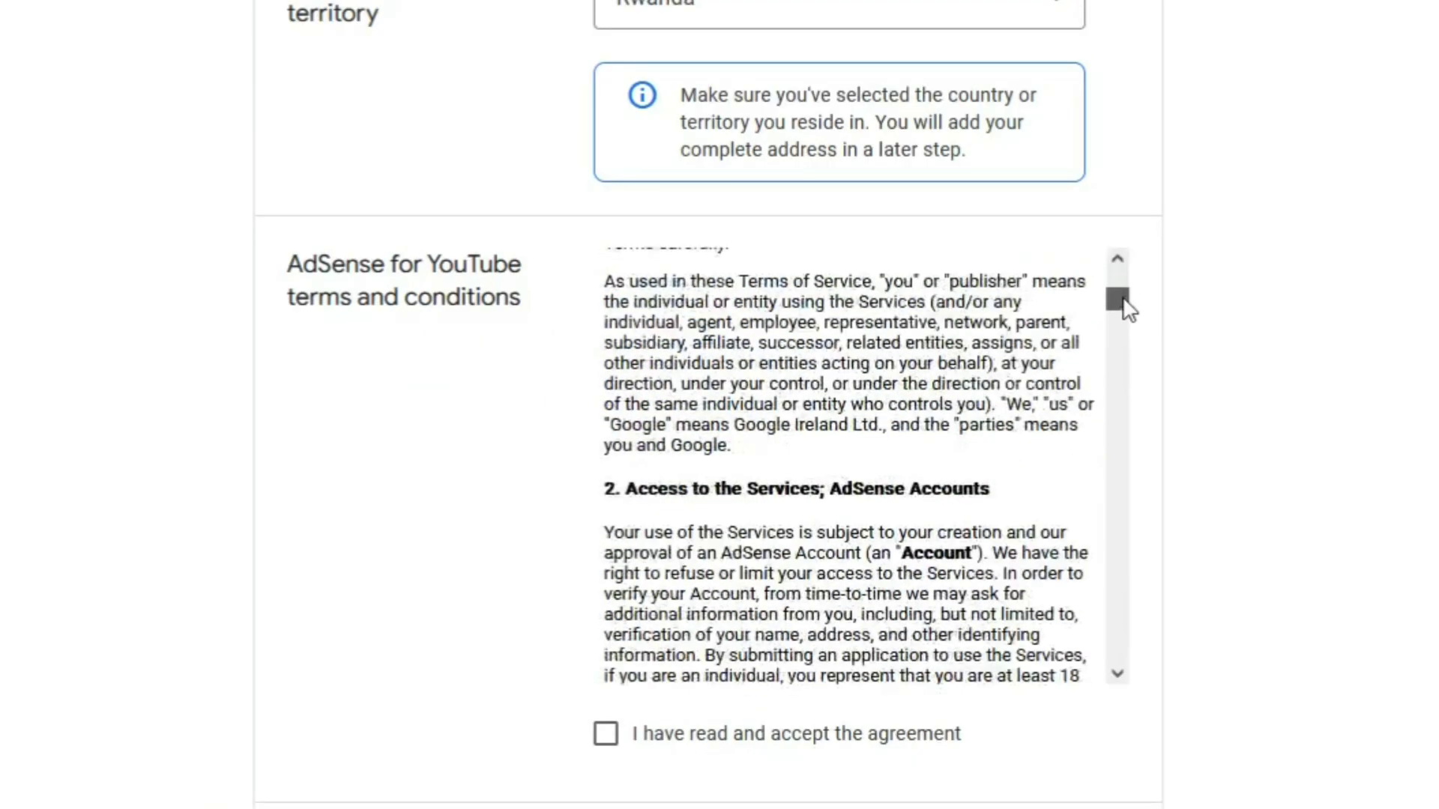
pyautogui.moveTo(1128, 309); pyautogui.dragTo(1121, 685)
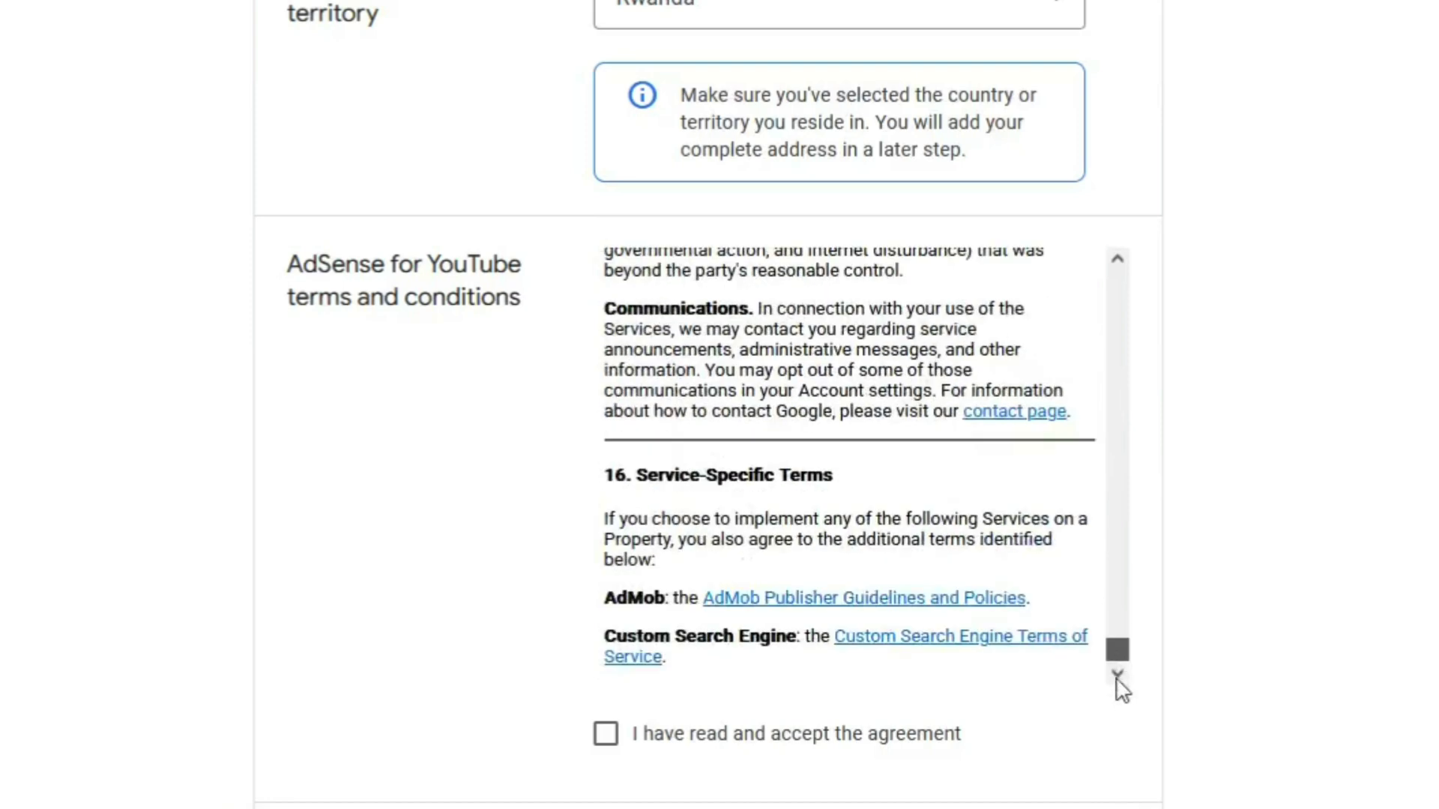
pyautogui.click(602, 741)
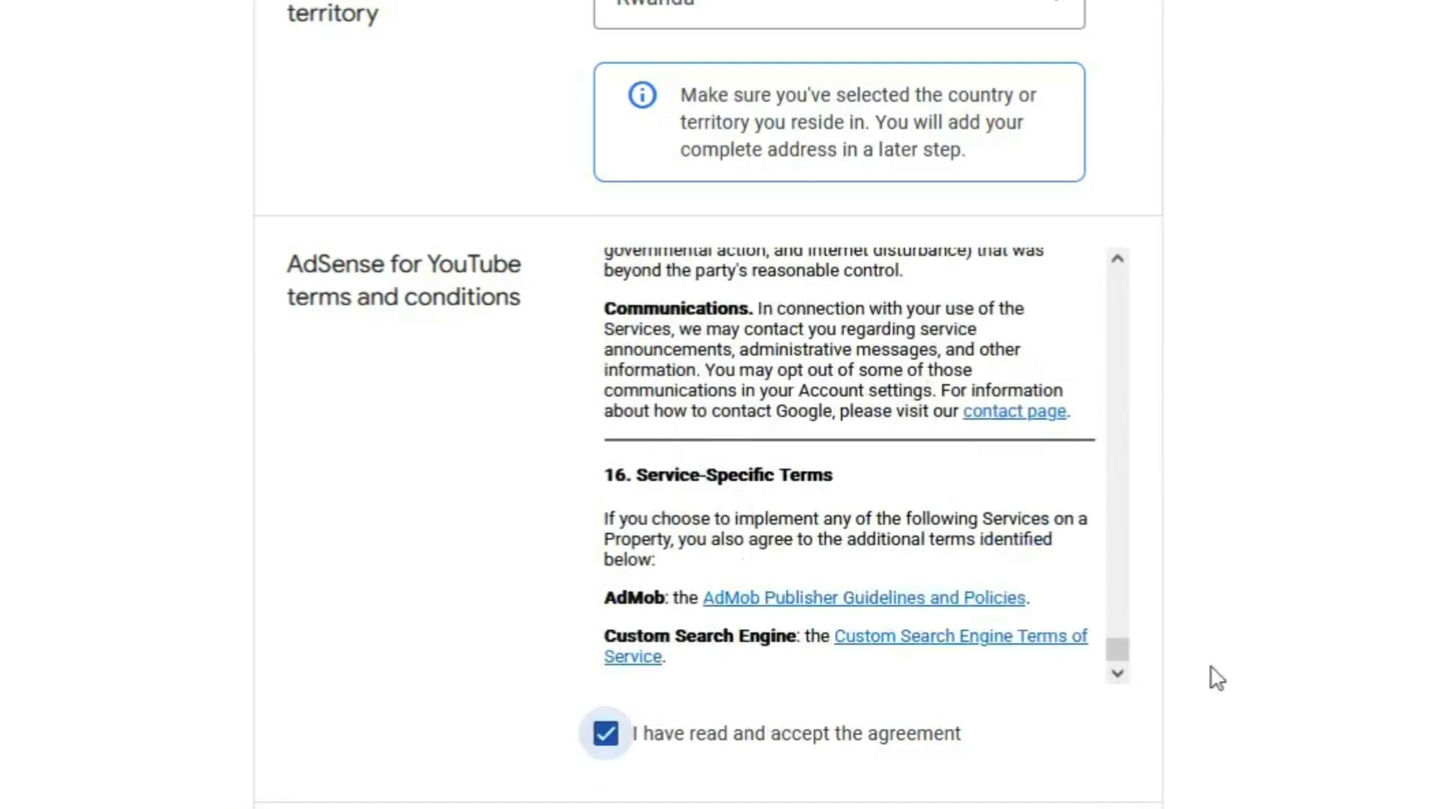
pyautogui.scroll(-5, 978, 502)
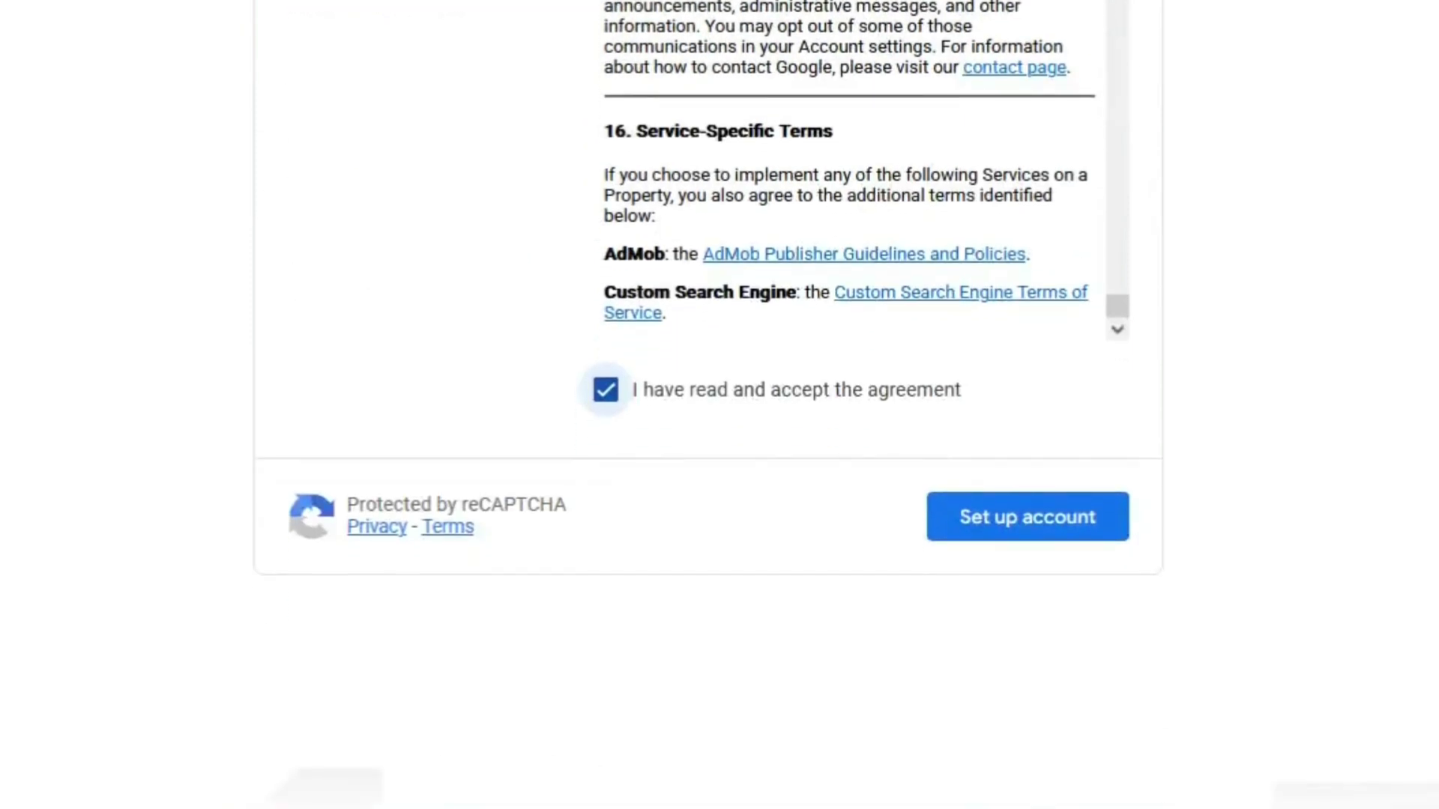
pyautogui.click(996, 520)
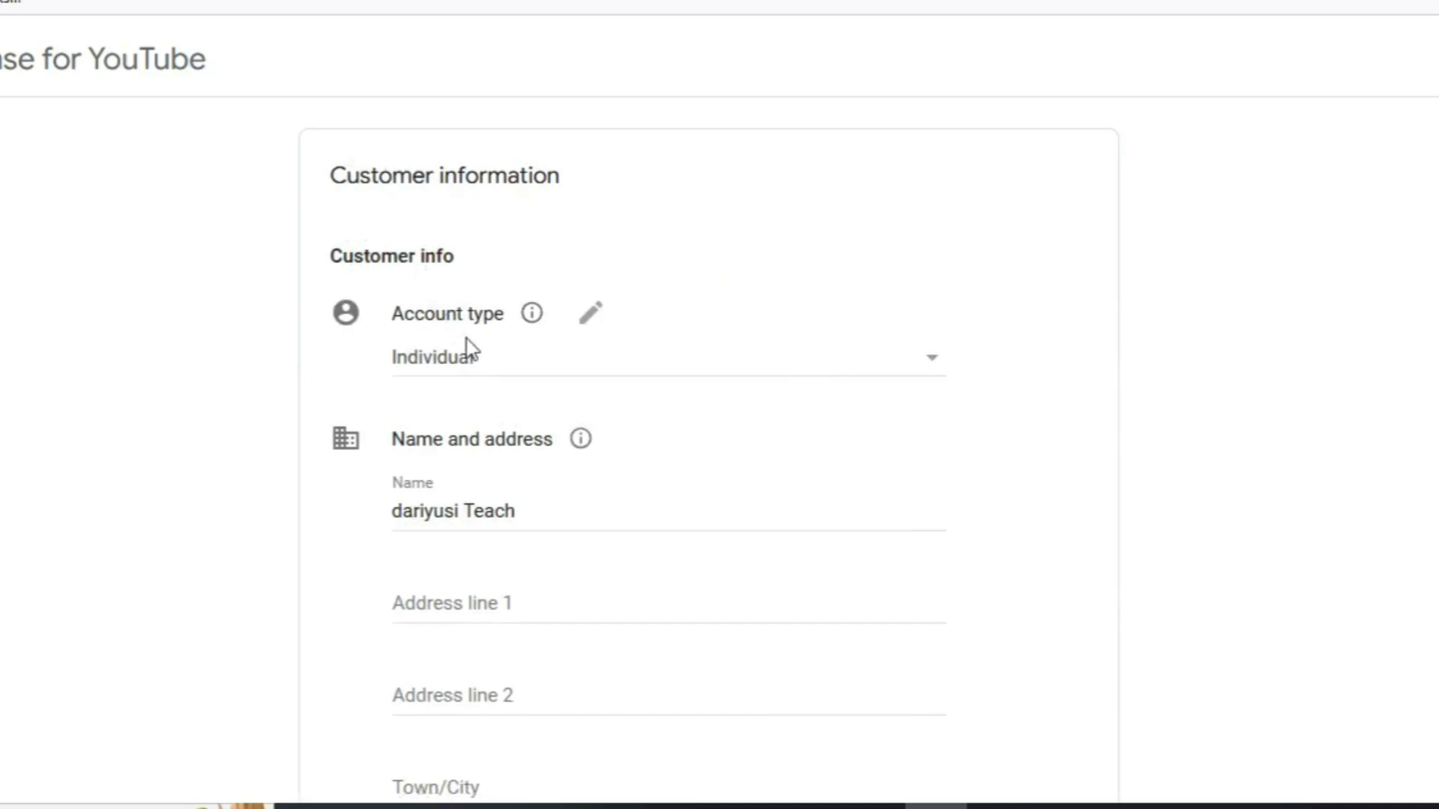
# Replace the prefilled Name in Customer information with the account holder's full name.
pyautogui.scroll(-3, 719, 419)
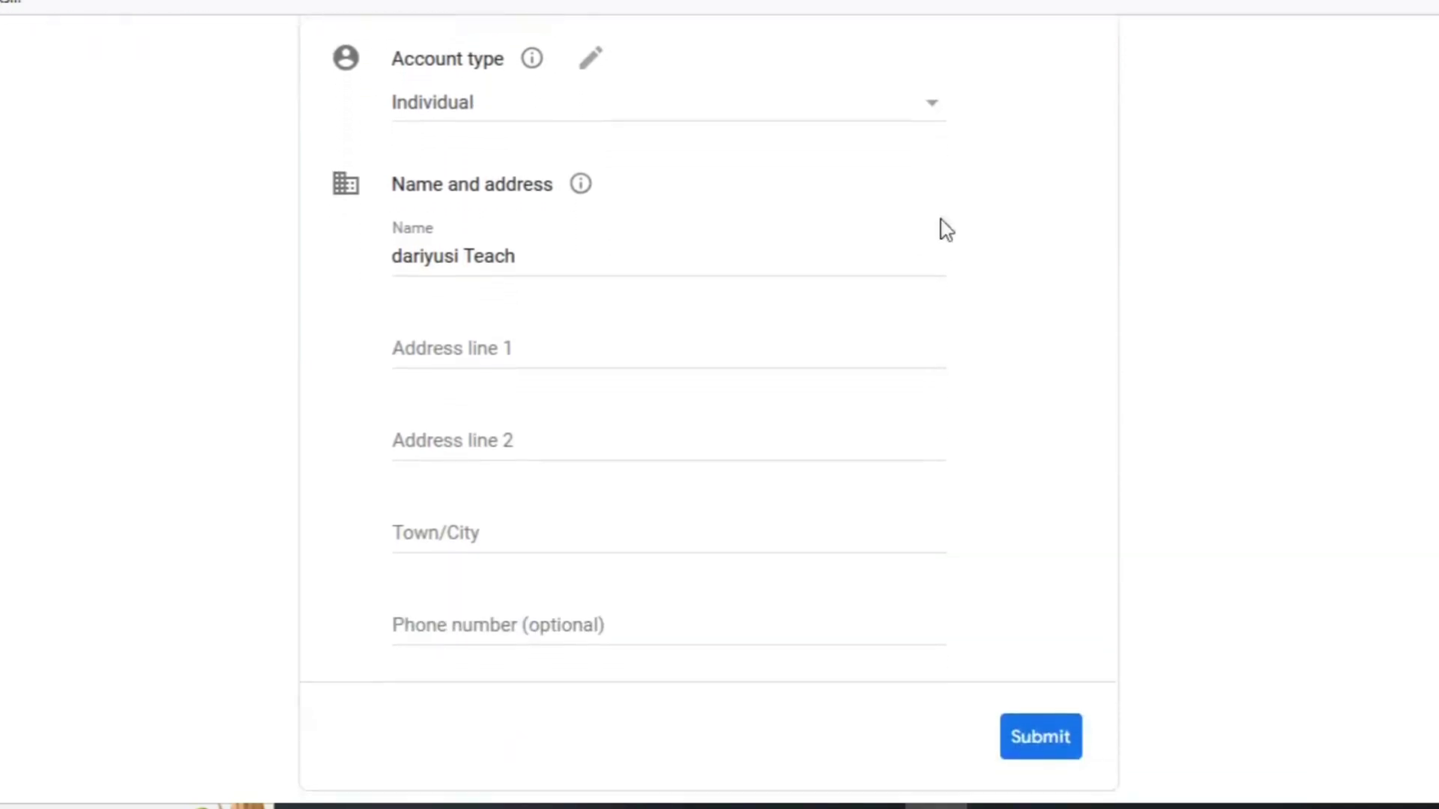
pyautogui.click(530, 254)
pyautogui.moveTo(533, 257); pyautogui.dragTo(345, 254)
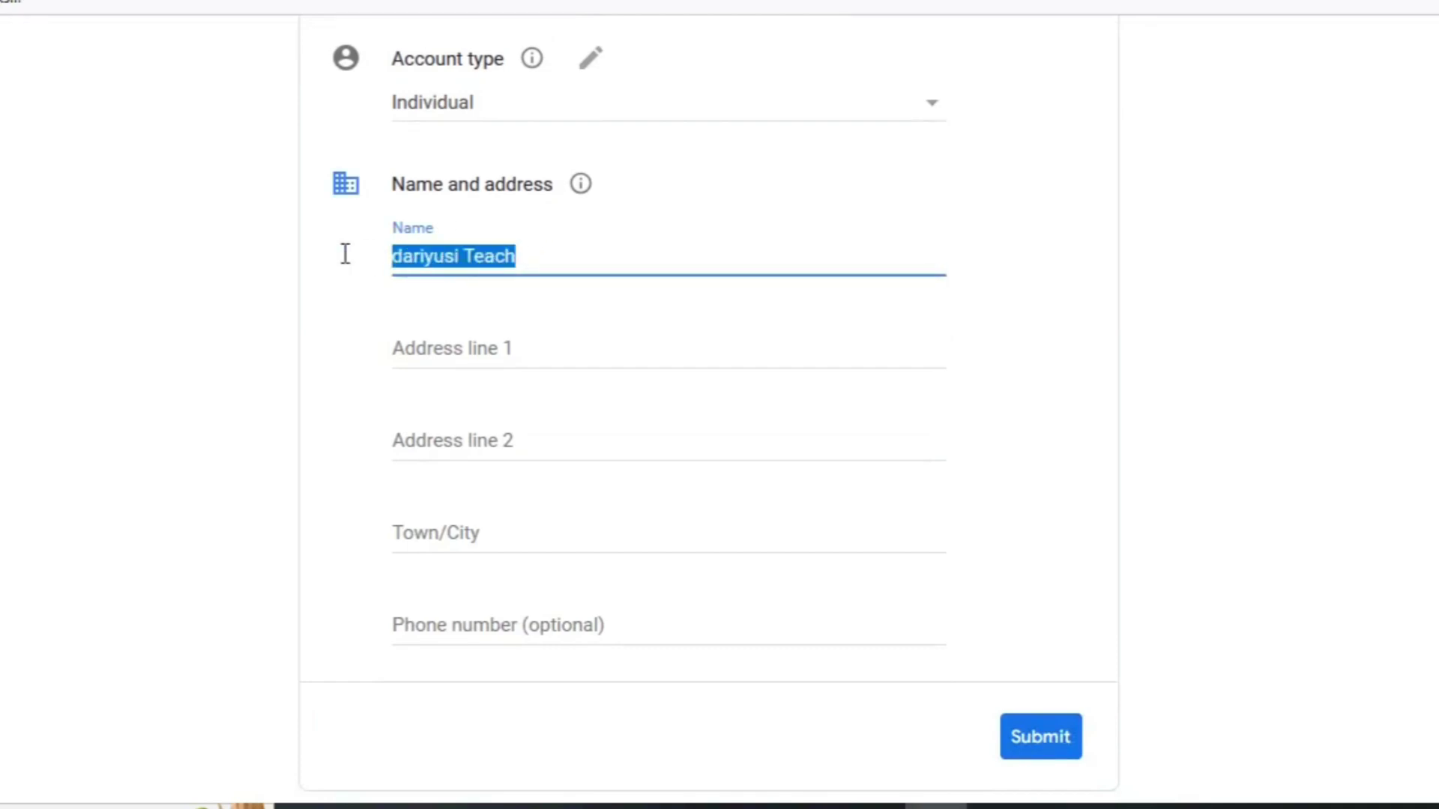
pyautogui.write('g')
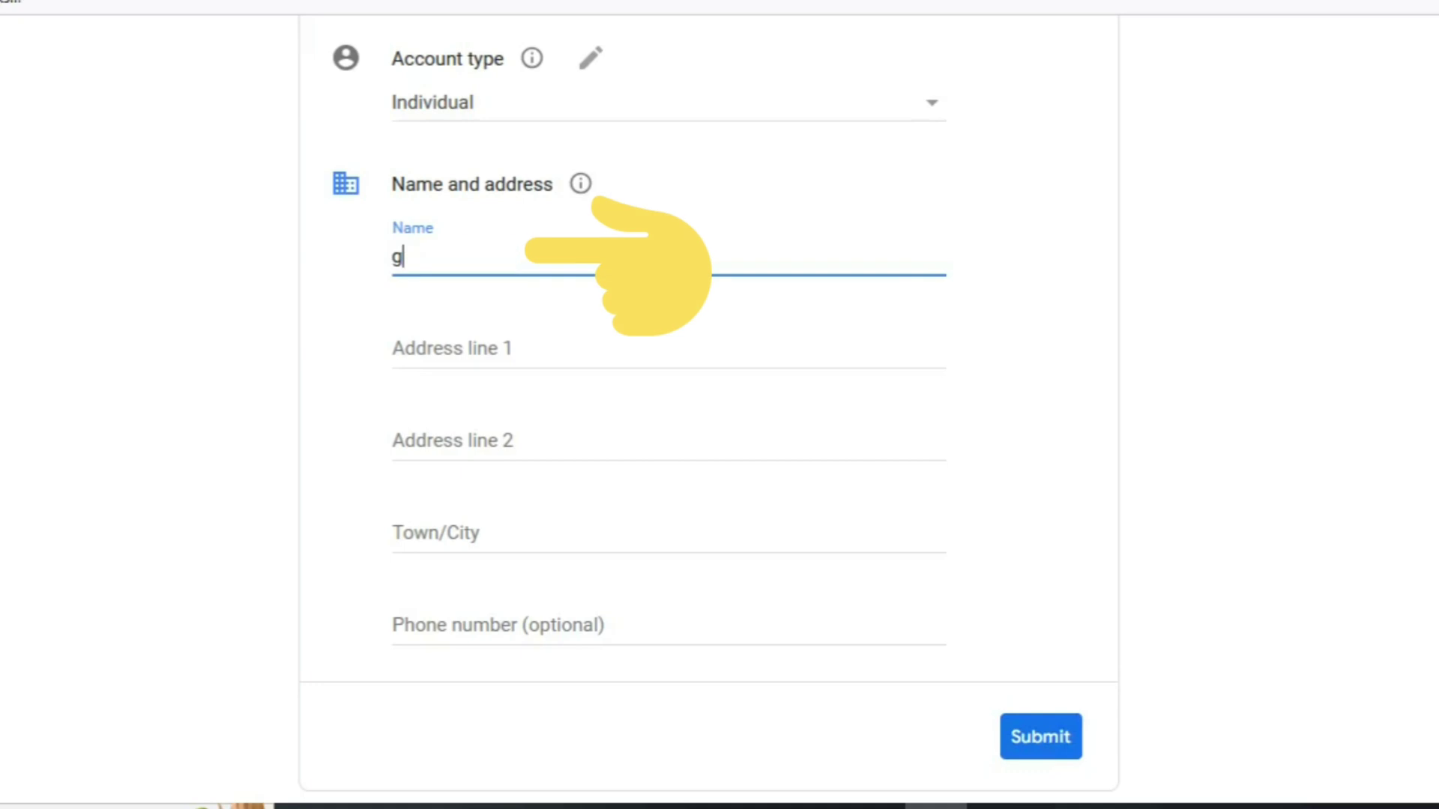
pyautogui.press('BackSpace')
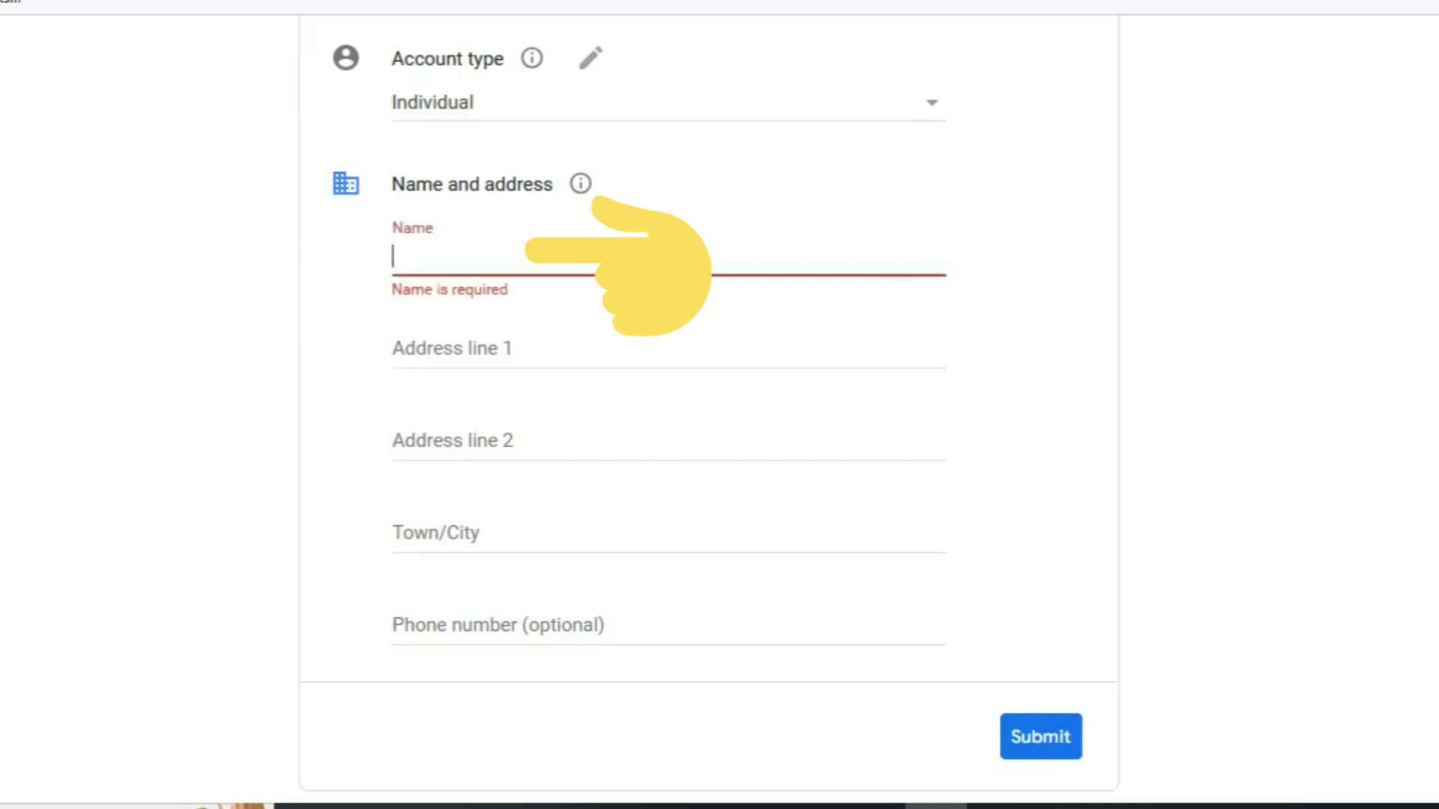
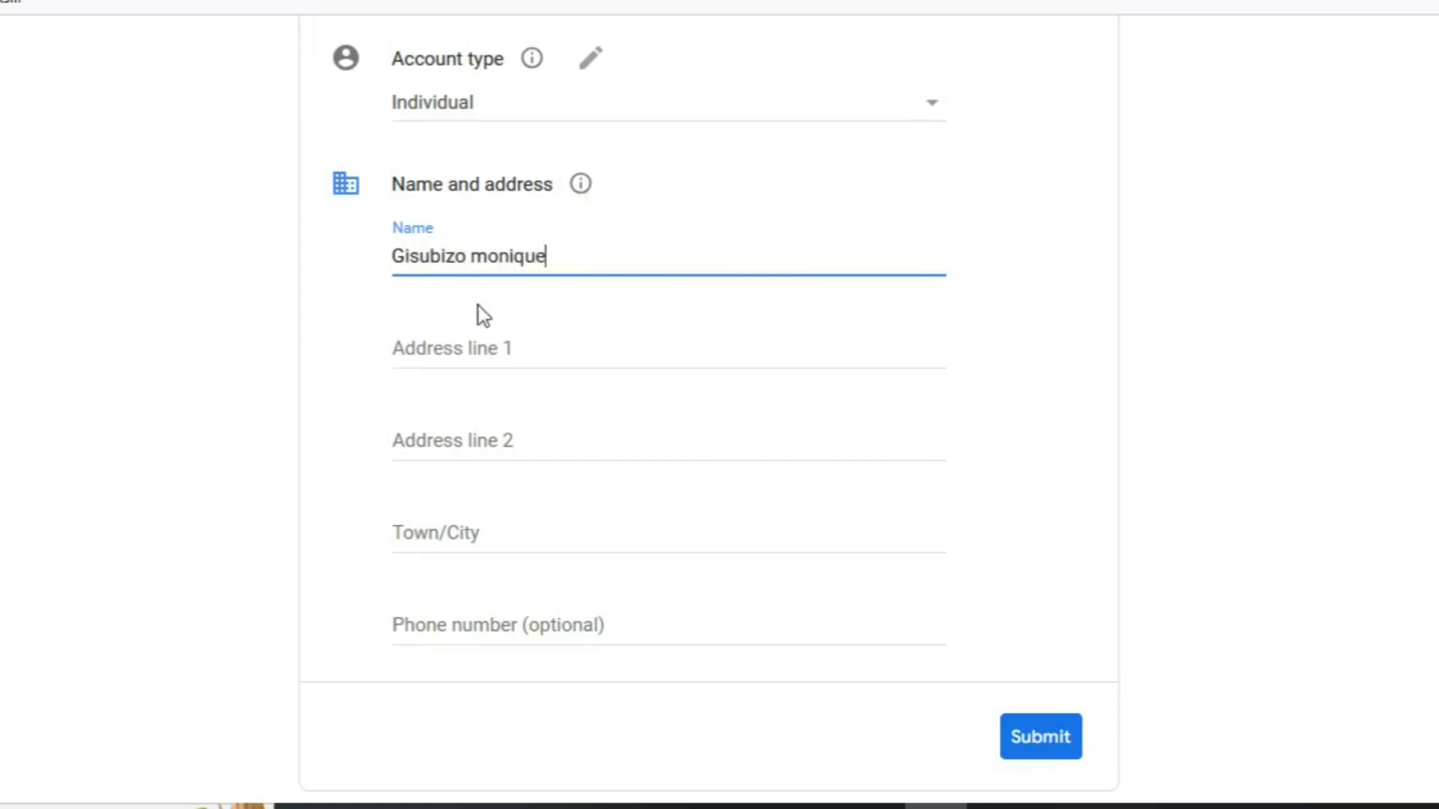
pyautogui.click(498, 350)
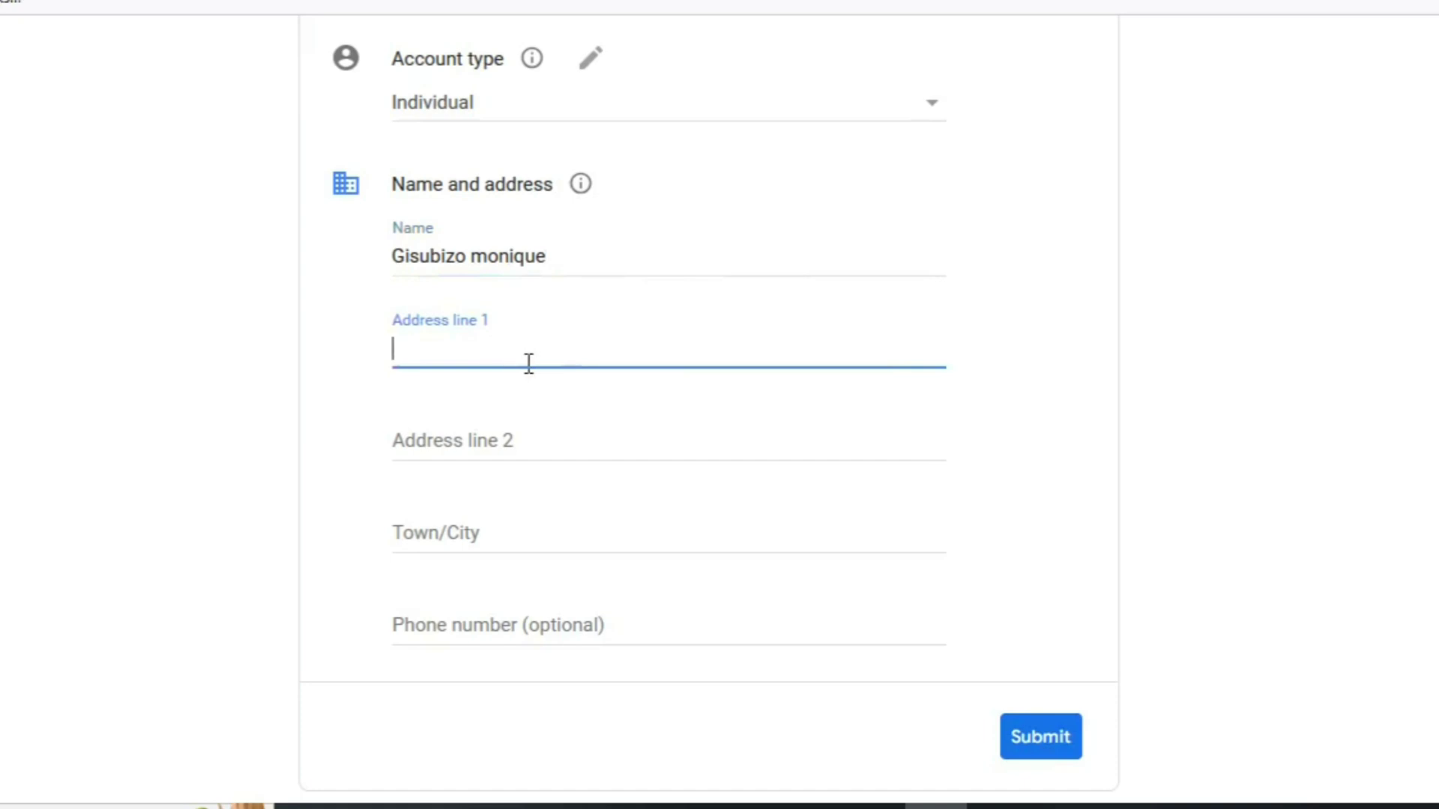
pyautogui.click(788, 801)
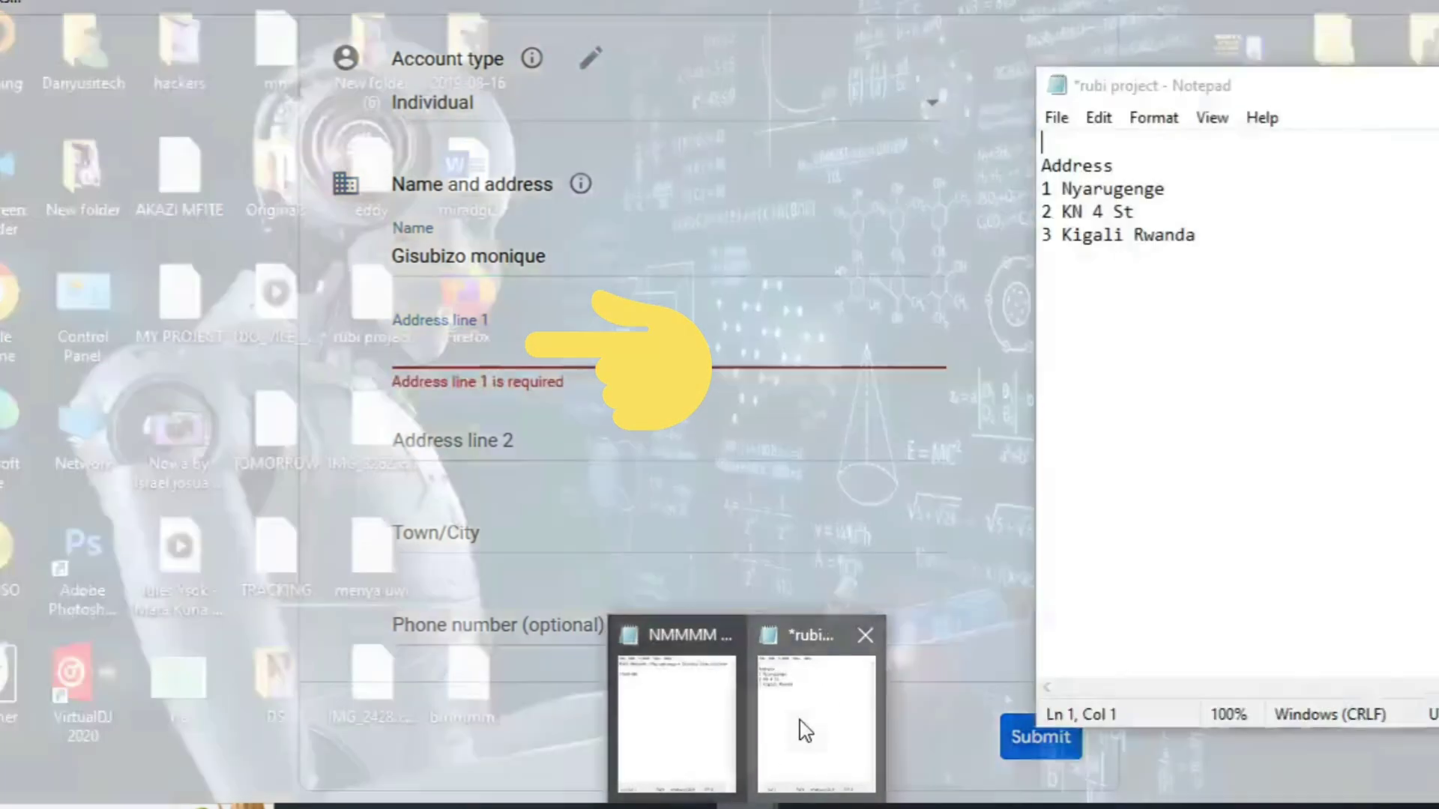
# Copy the first address line from the Notepad notes into Address line 1.
pyautogui.click(805, 731)
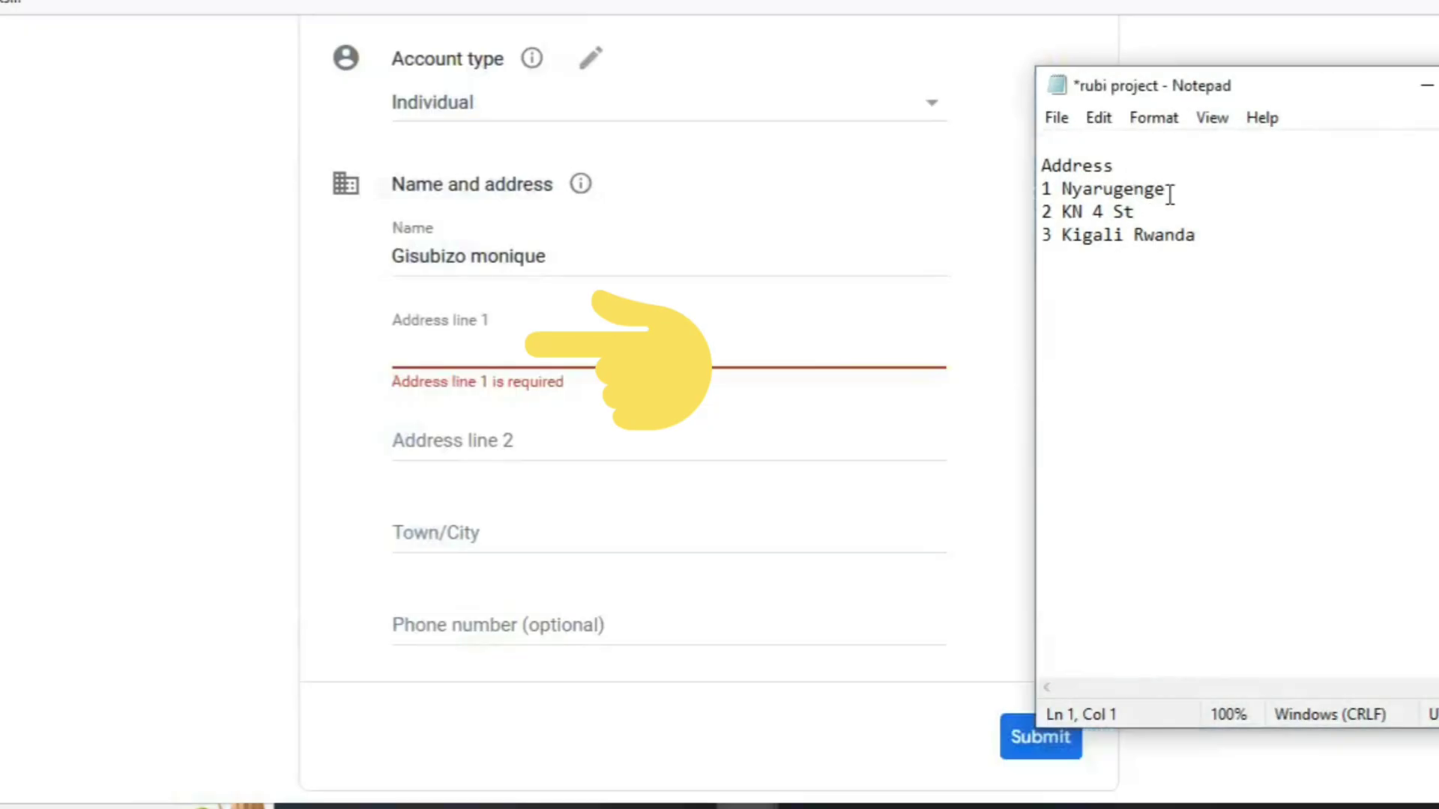
pyautogui.moveTo(1166, 189); pyautogui.dragTo(1062, 189)
pyautogui.rightClick(1065, 187)
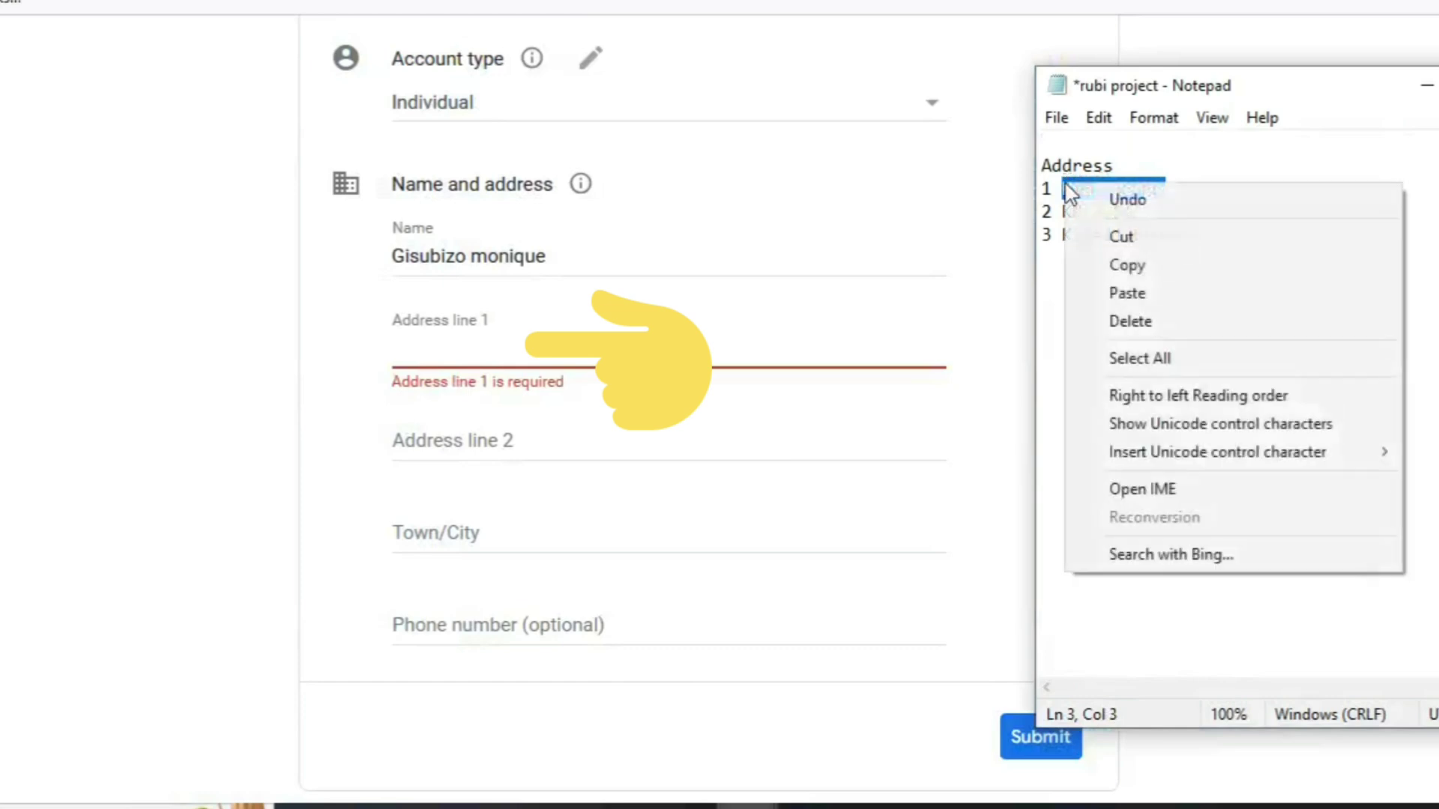
pyautogui.click(1120, 266)
pyautogui.click(446, 339)
pyautogui.rightClick(445, 342)
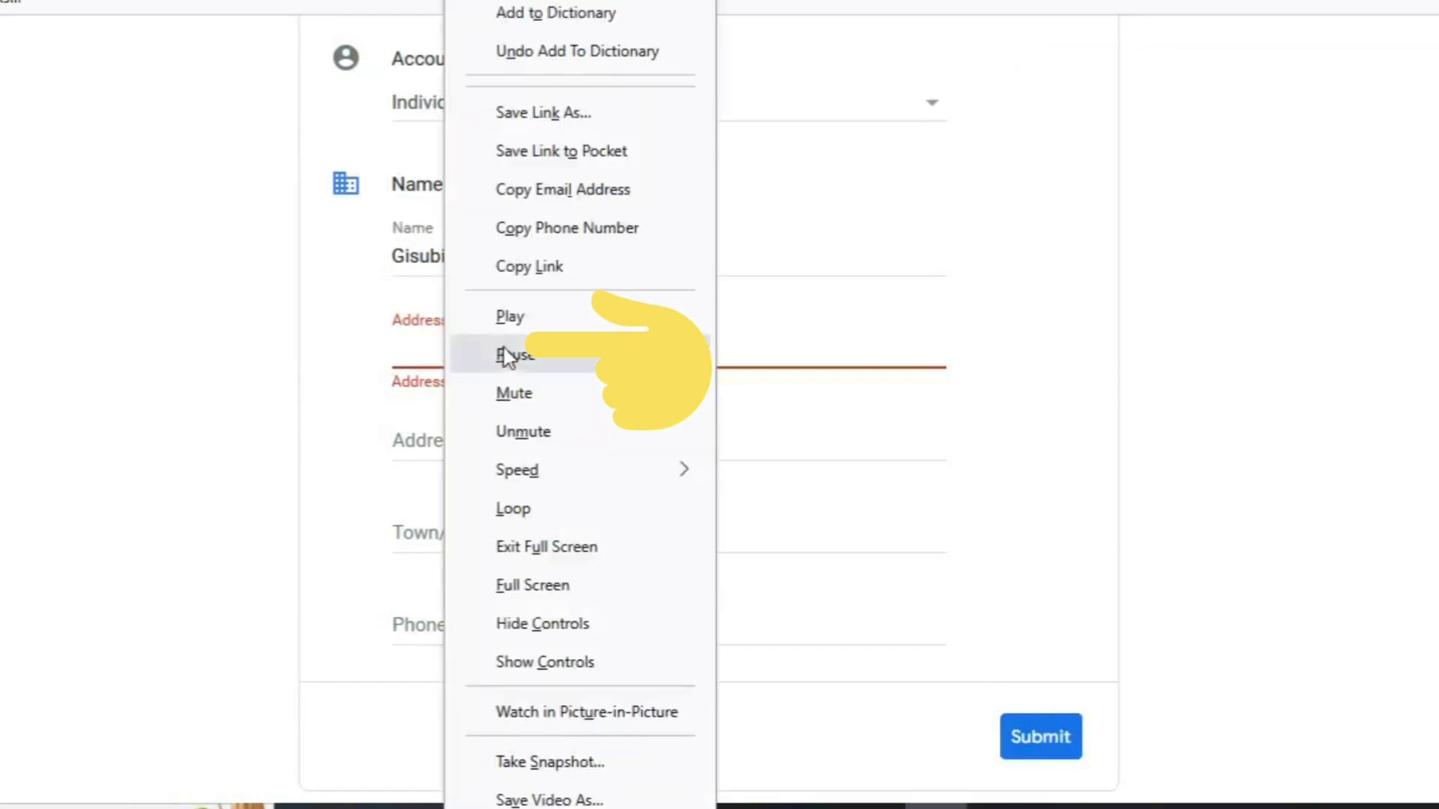
pyautogui.click(349, 359)
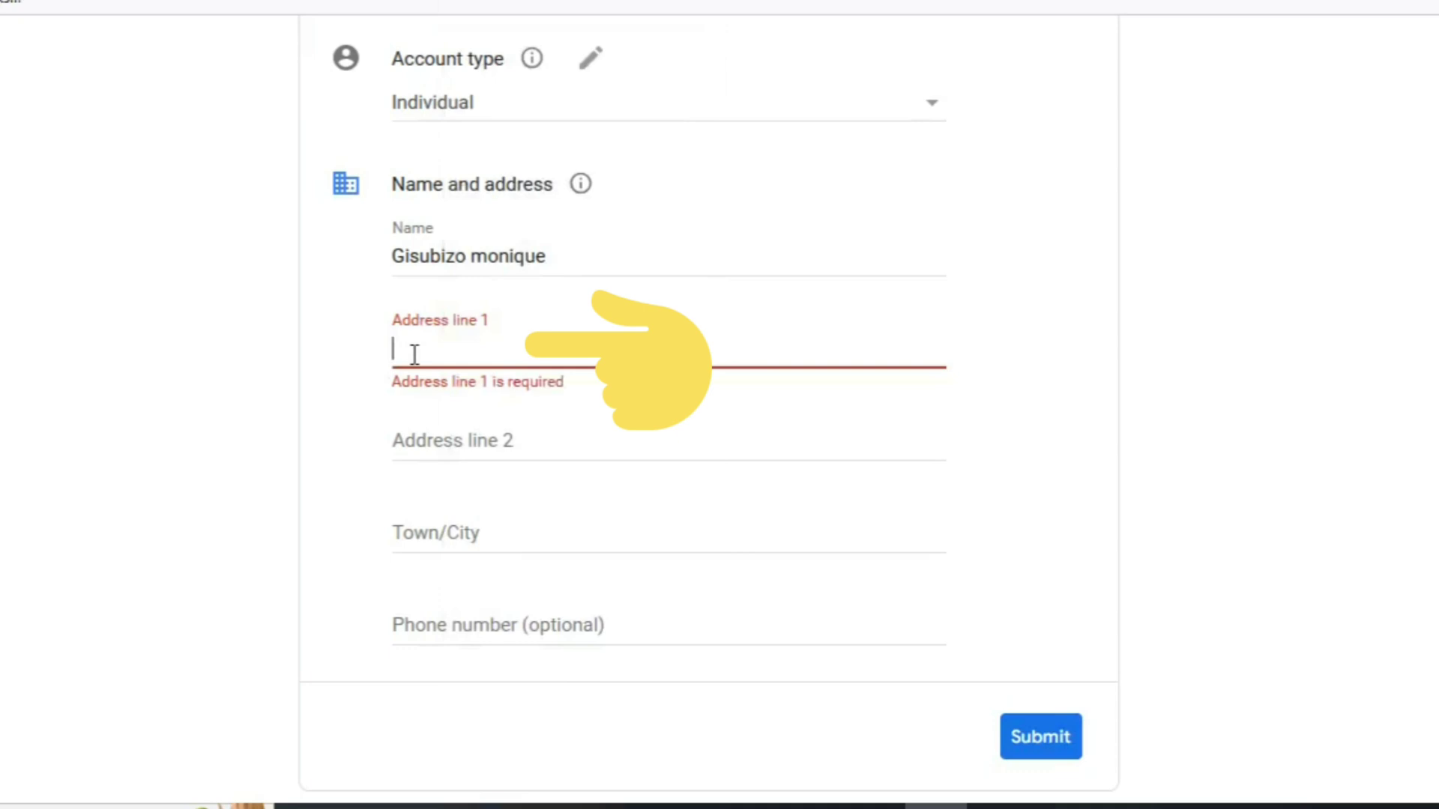
pyautogui.hotkey('ctrl', 'v')
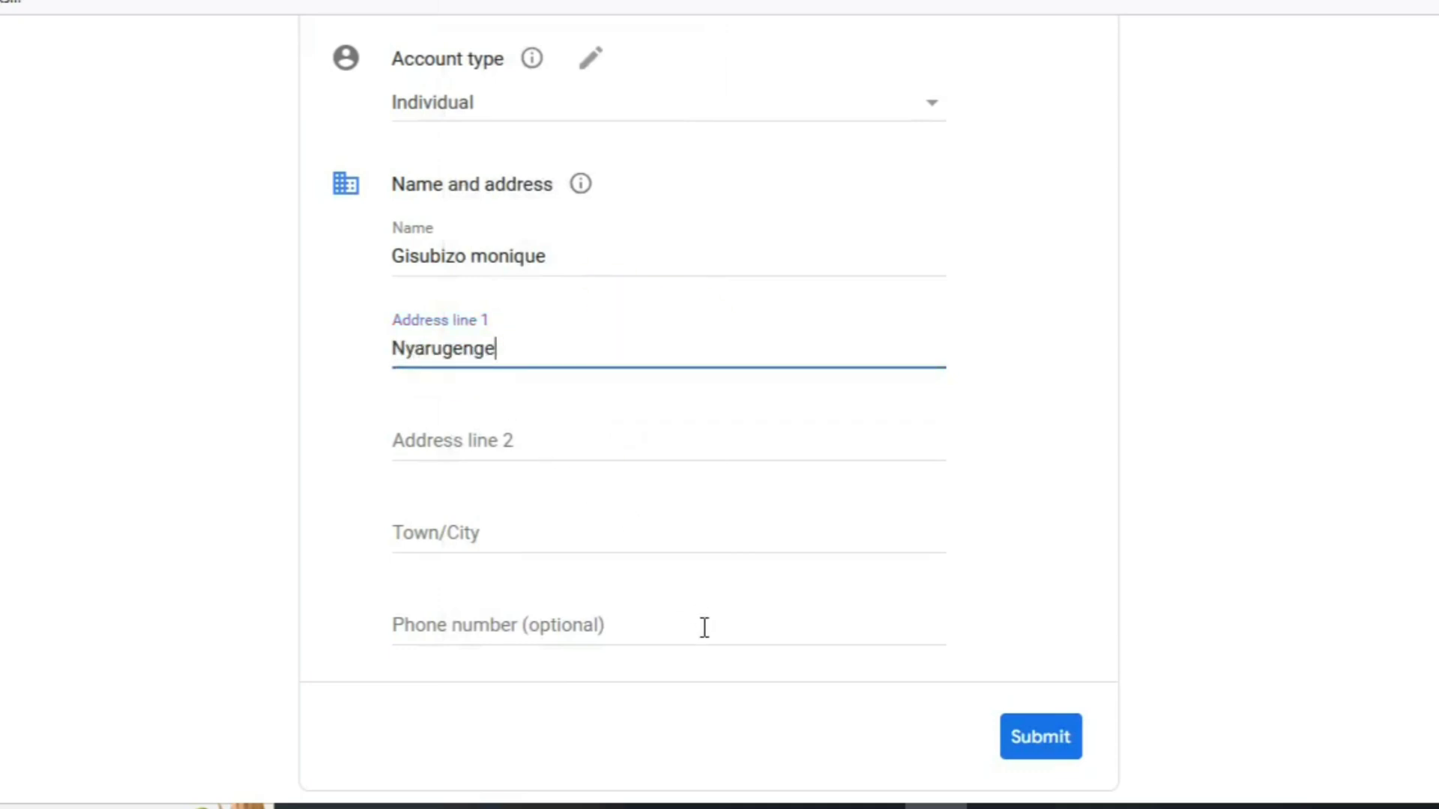
# Copy the street line from the rubi project notes into Address line 2.
pyautogui.click(750, 802)
pyautogui.click(827, 695)
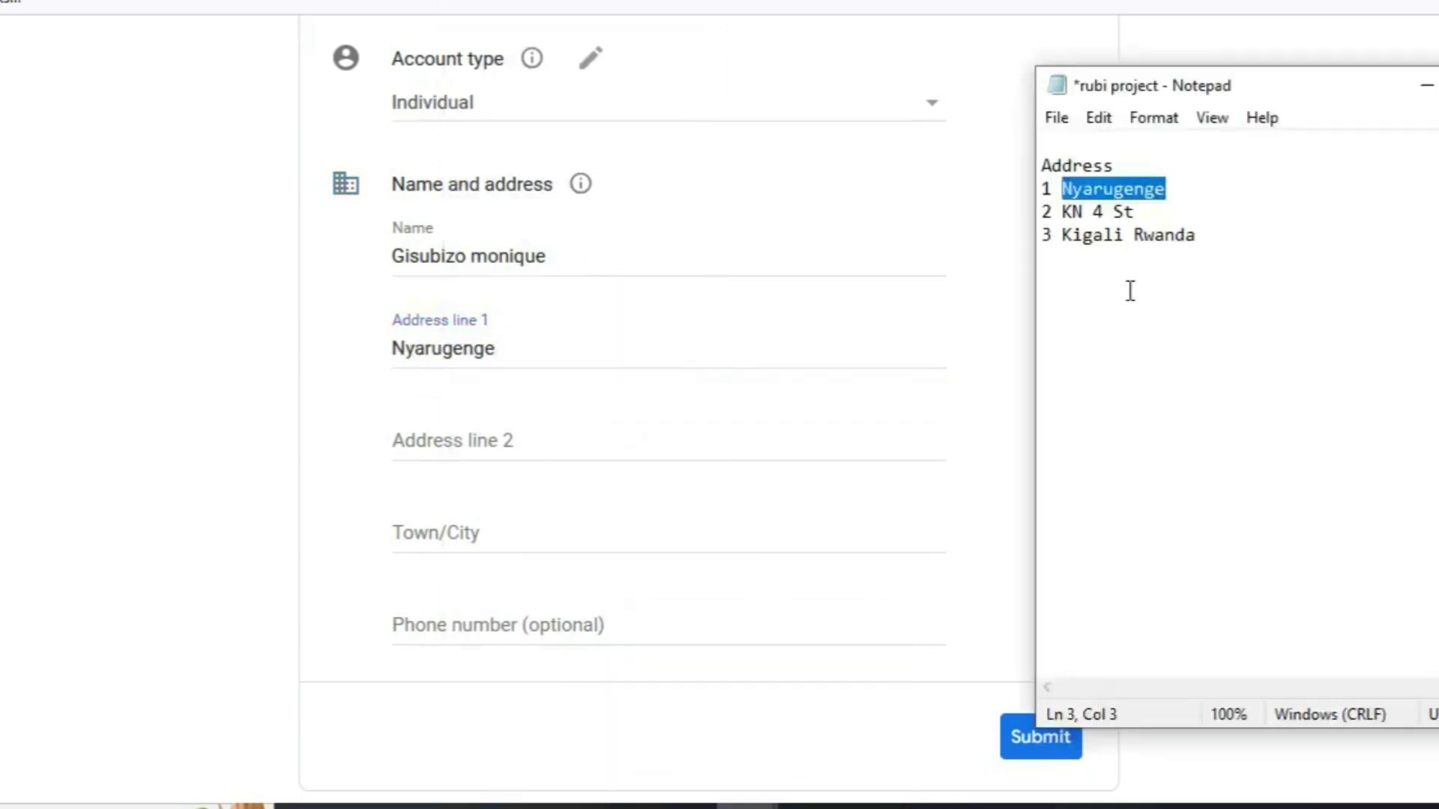
pyautogui.moveTo(1145, 213); pyautogui.dragTo(1063, 213)
pyautogui.rightClick(1064, 217)
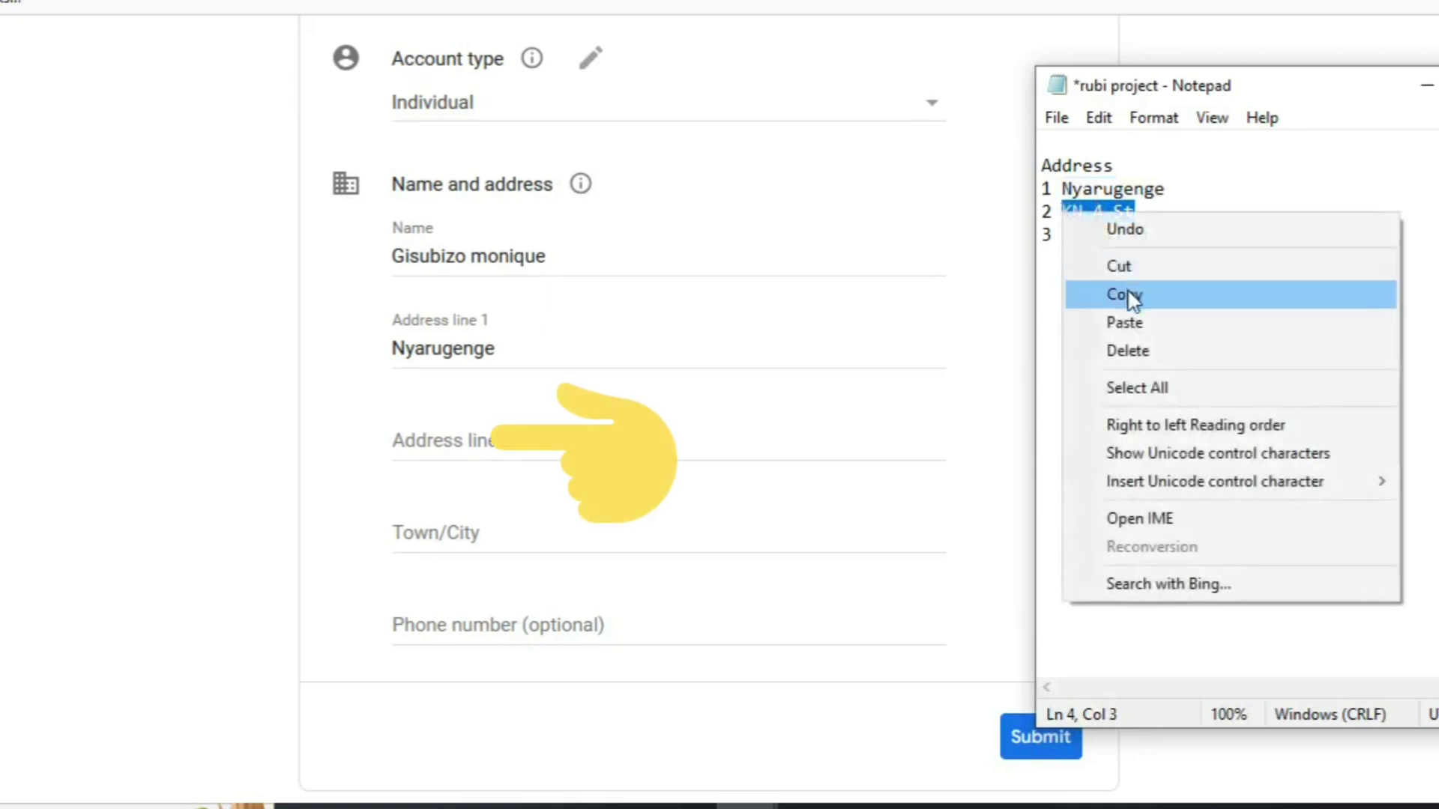
pyautogui.click(1128, 296)
pyautogui.click(465, 433)
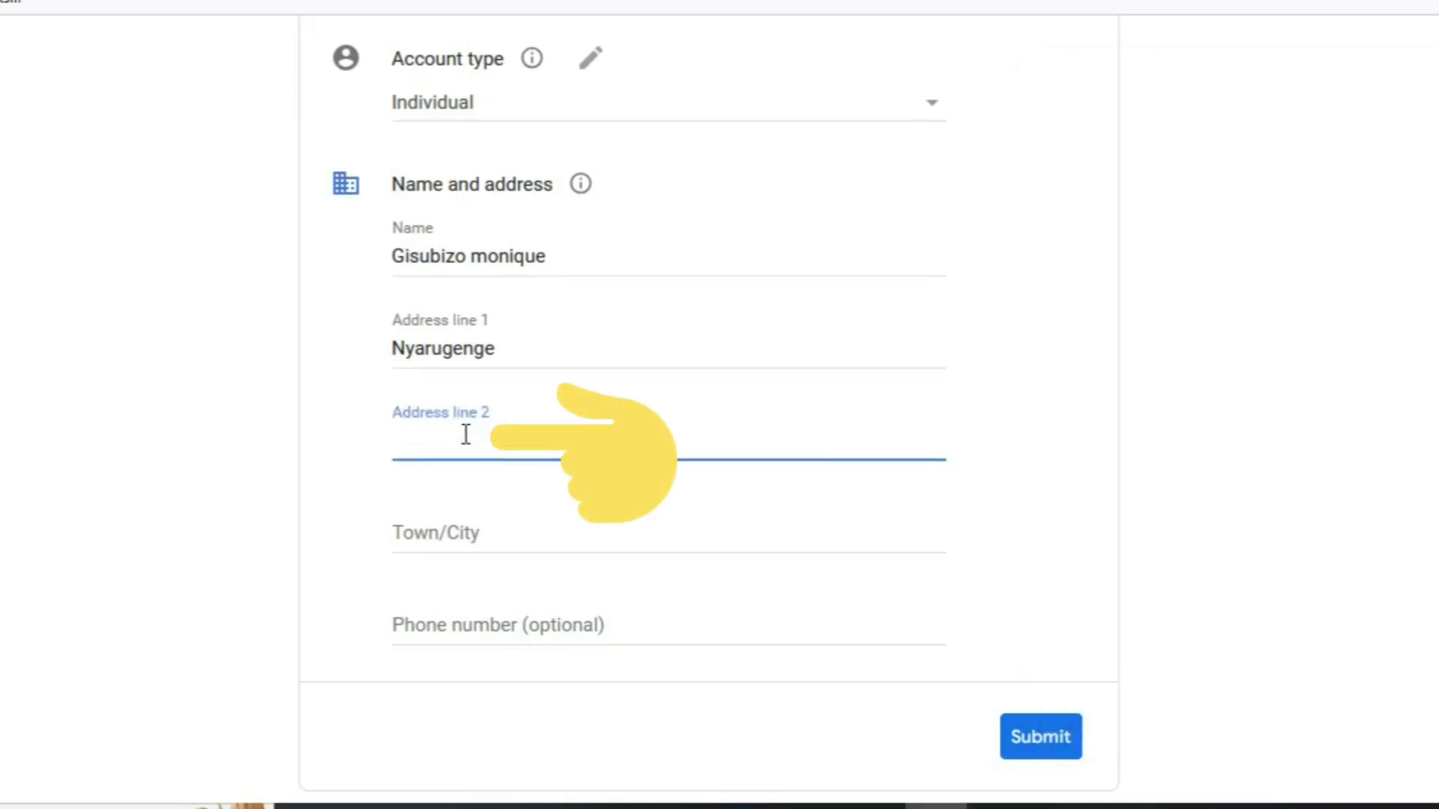
pyautogui.hotkey('ctrl', 'v')
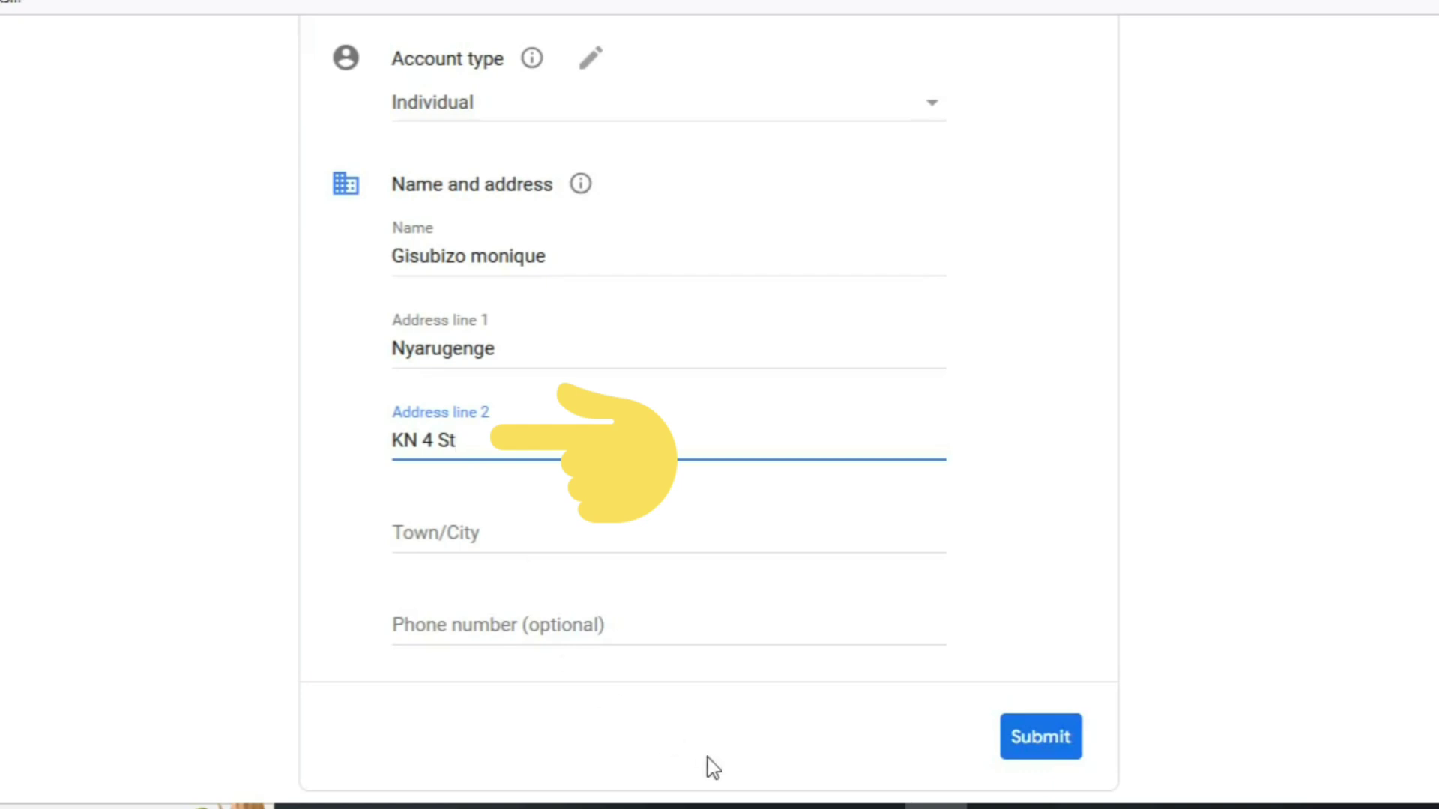
# Copy the town line from the notes into the Town/City field.
pyautogui.moveTo(747, 806)
pyautogui.click(819, 739)
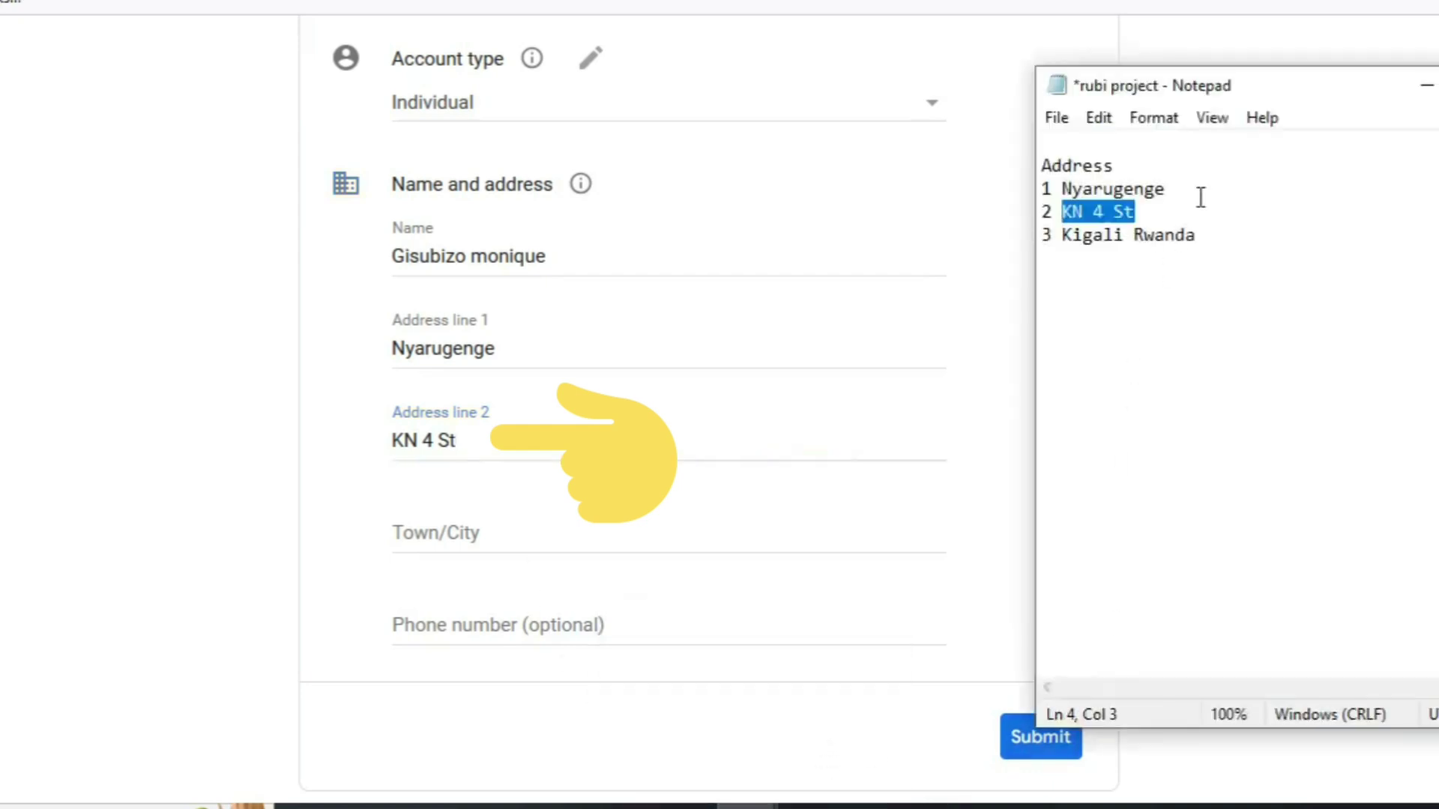
pyautogui.moveTo(1199, 237); pyautogui.dragTo(1062, 237)
pyautogui.rightClick(1066, 237)
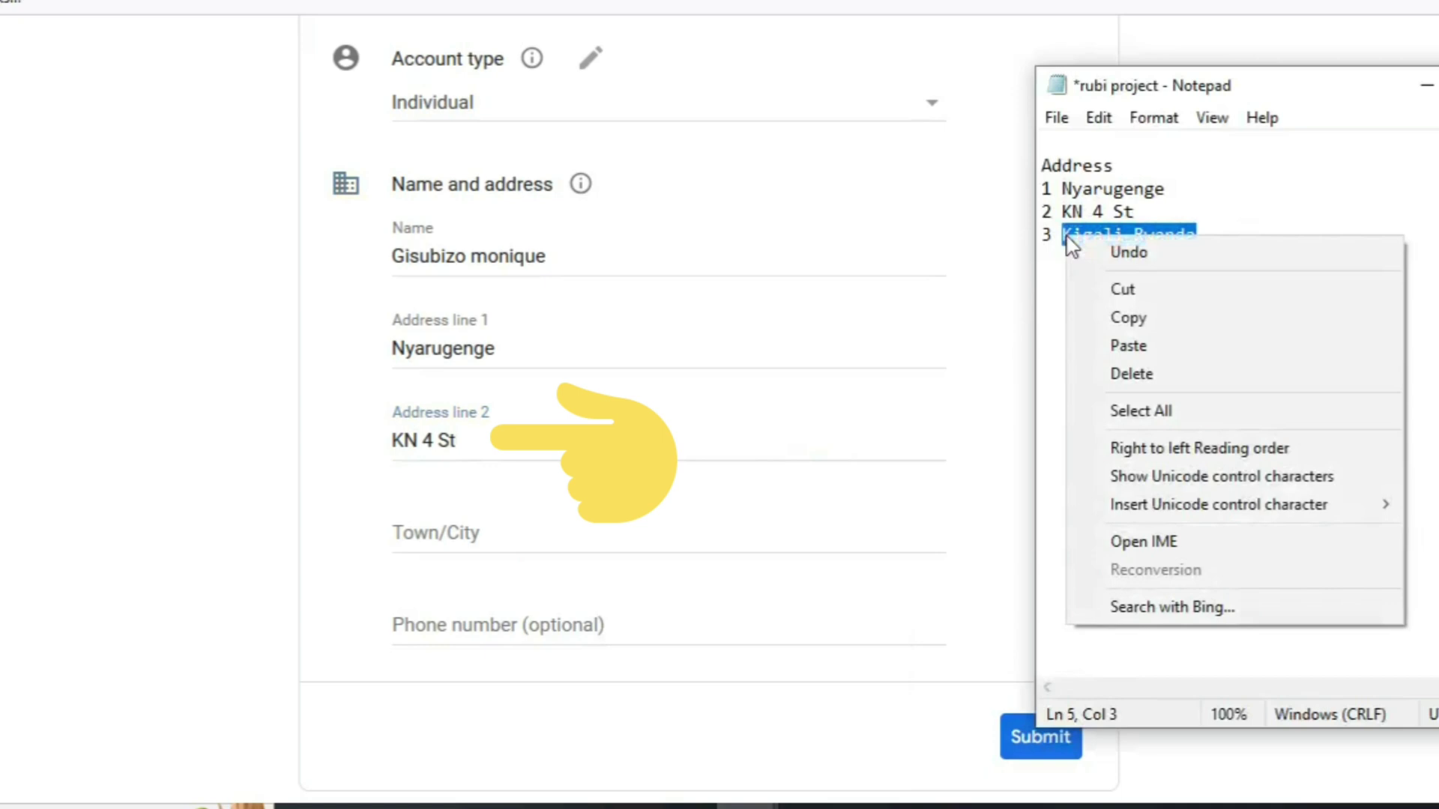
pyautogui.click(1127, 318)
pyautogui.click(421, 538)
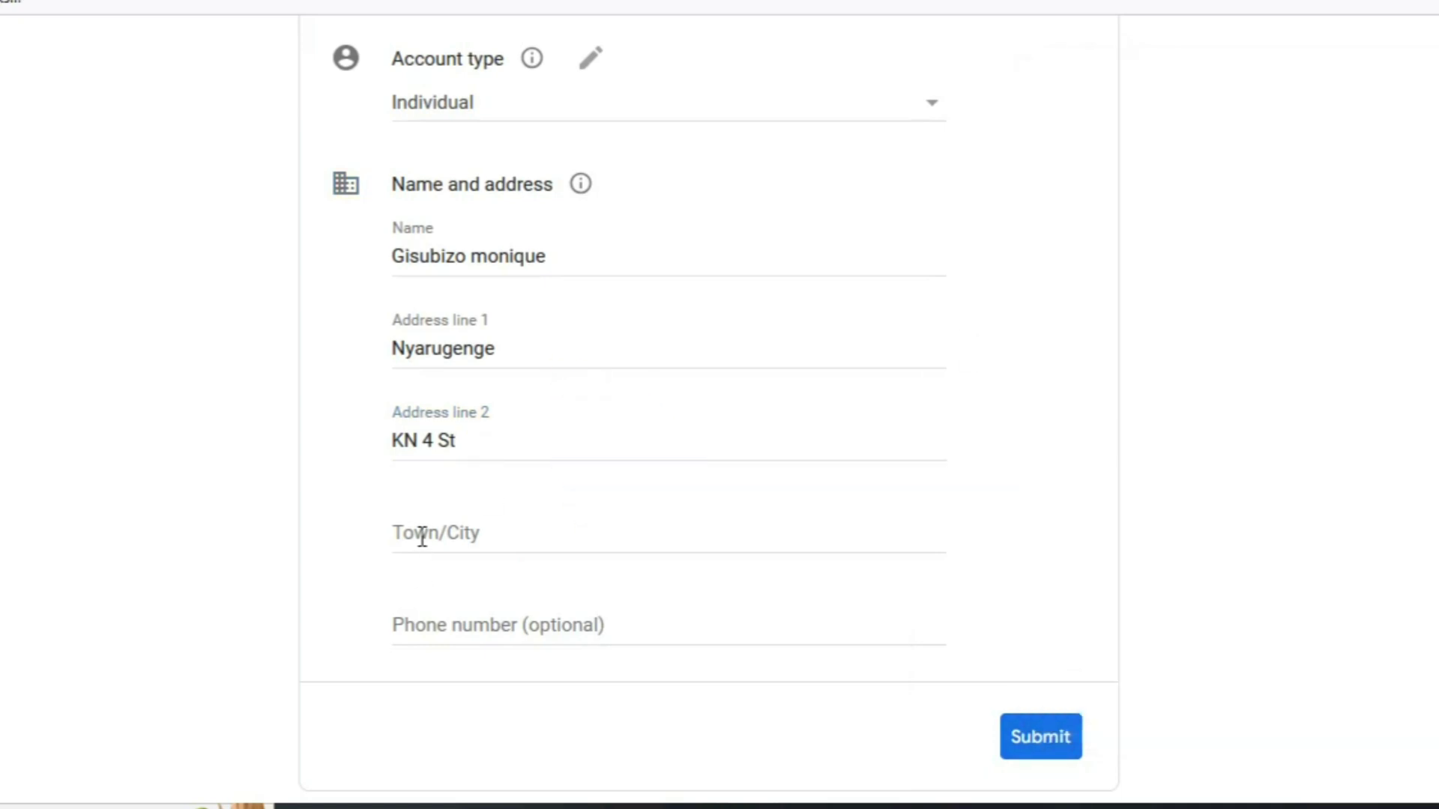
pyautogui.hotkey('ctrl', 'v')
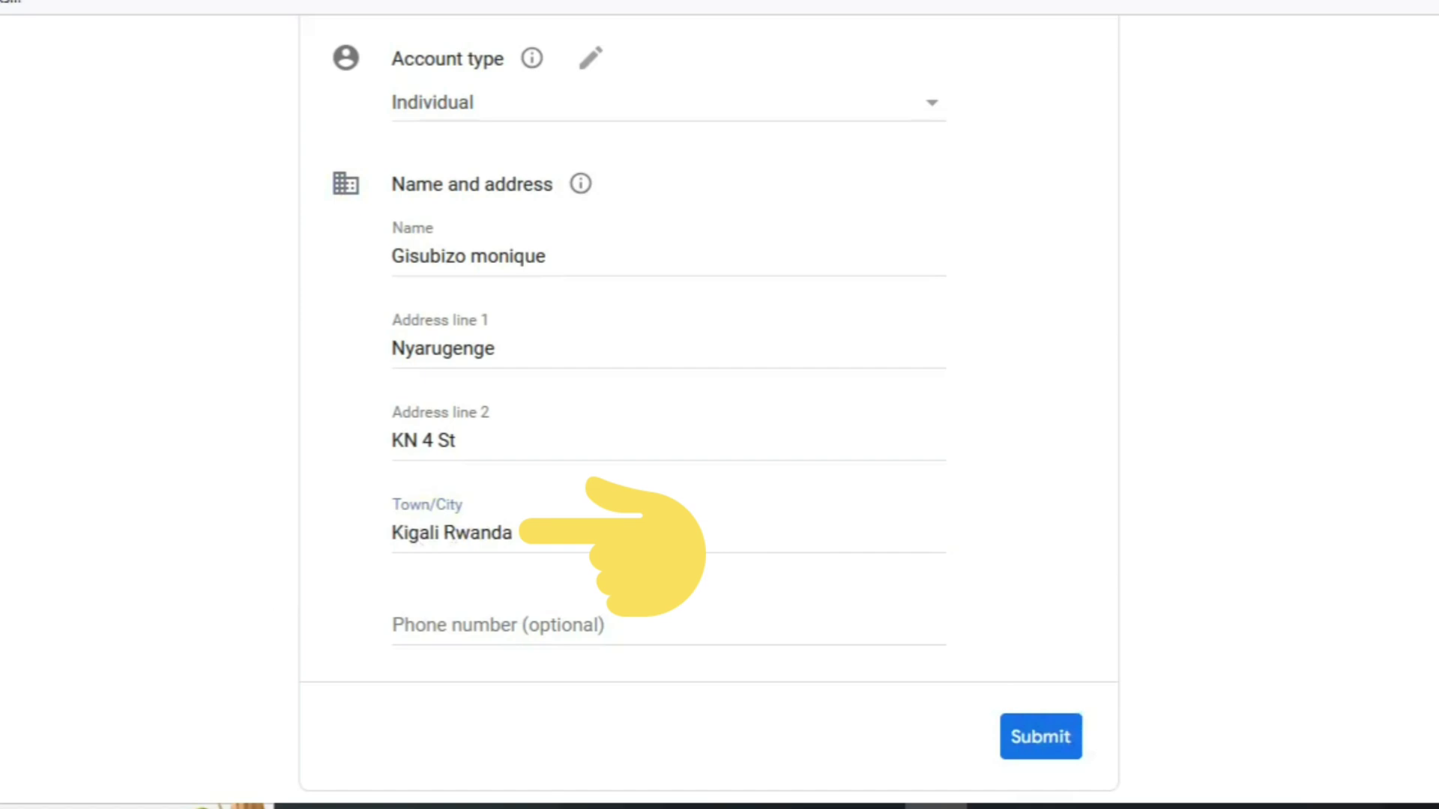
# Review the address entries and select the country word in Town/City.
pyautogui.scroll(2, 708, 412)
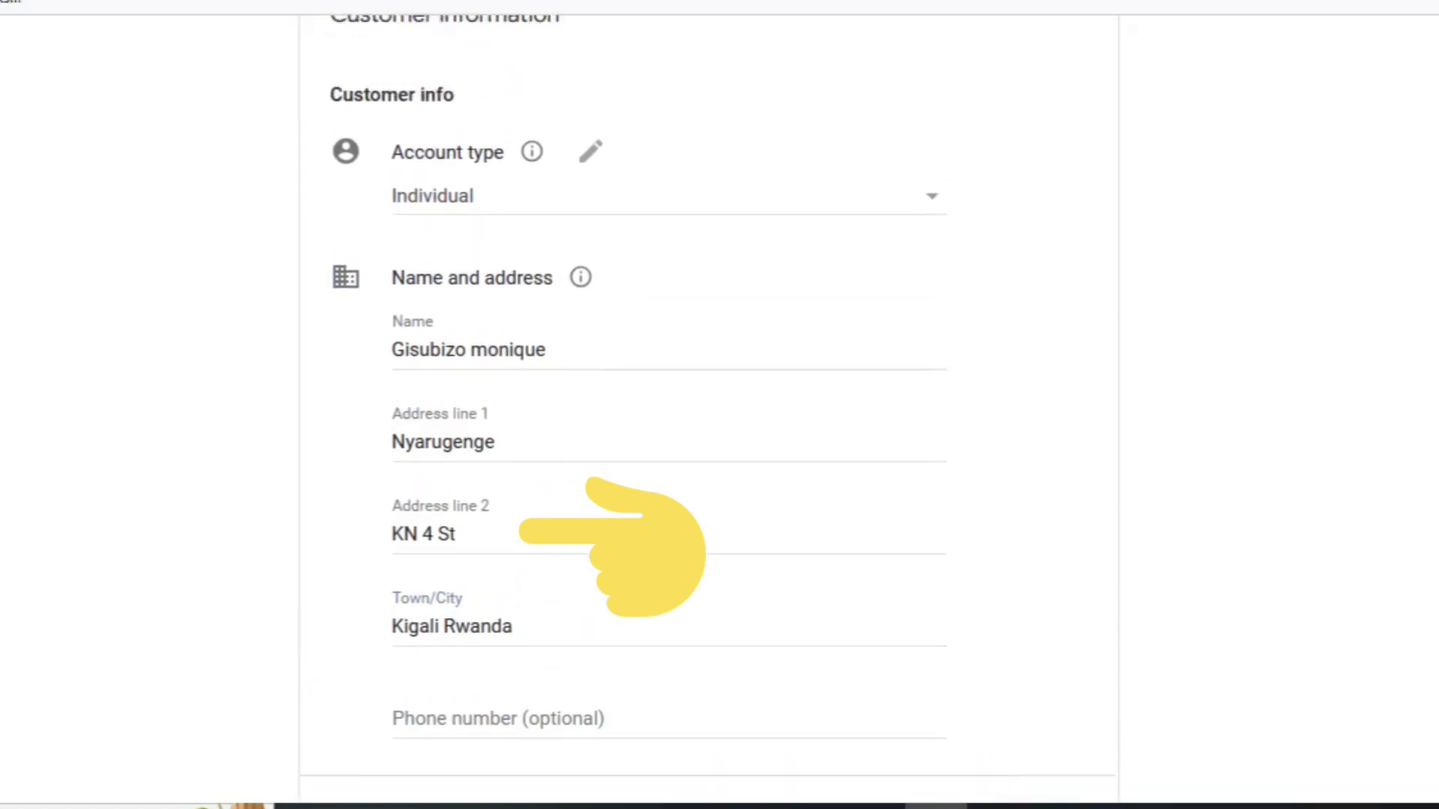
pyautogui.scroll(-2, 709, 405)
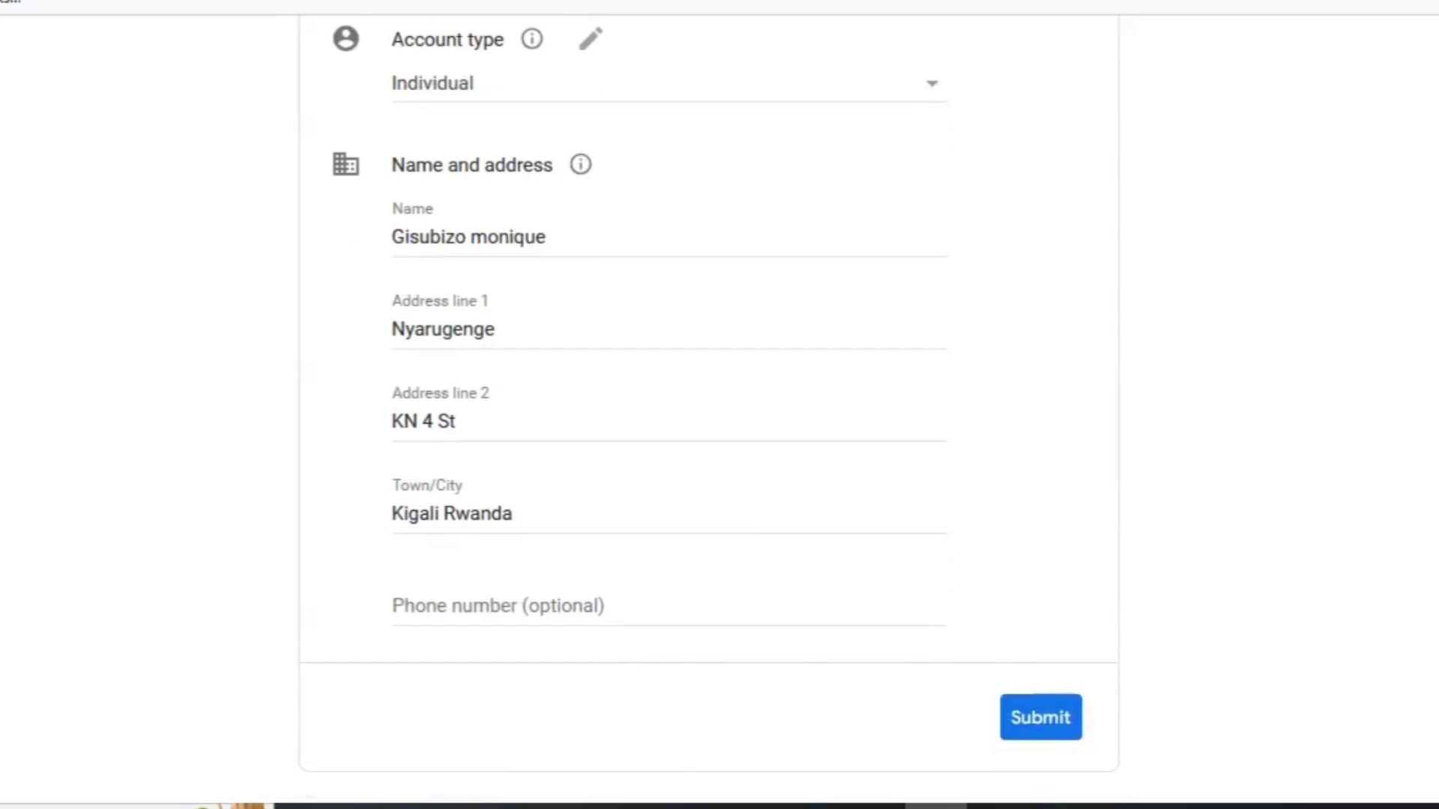
pyautogui.scroll(1, 709, 409)
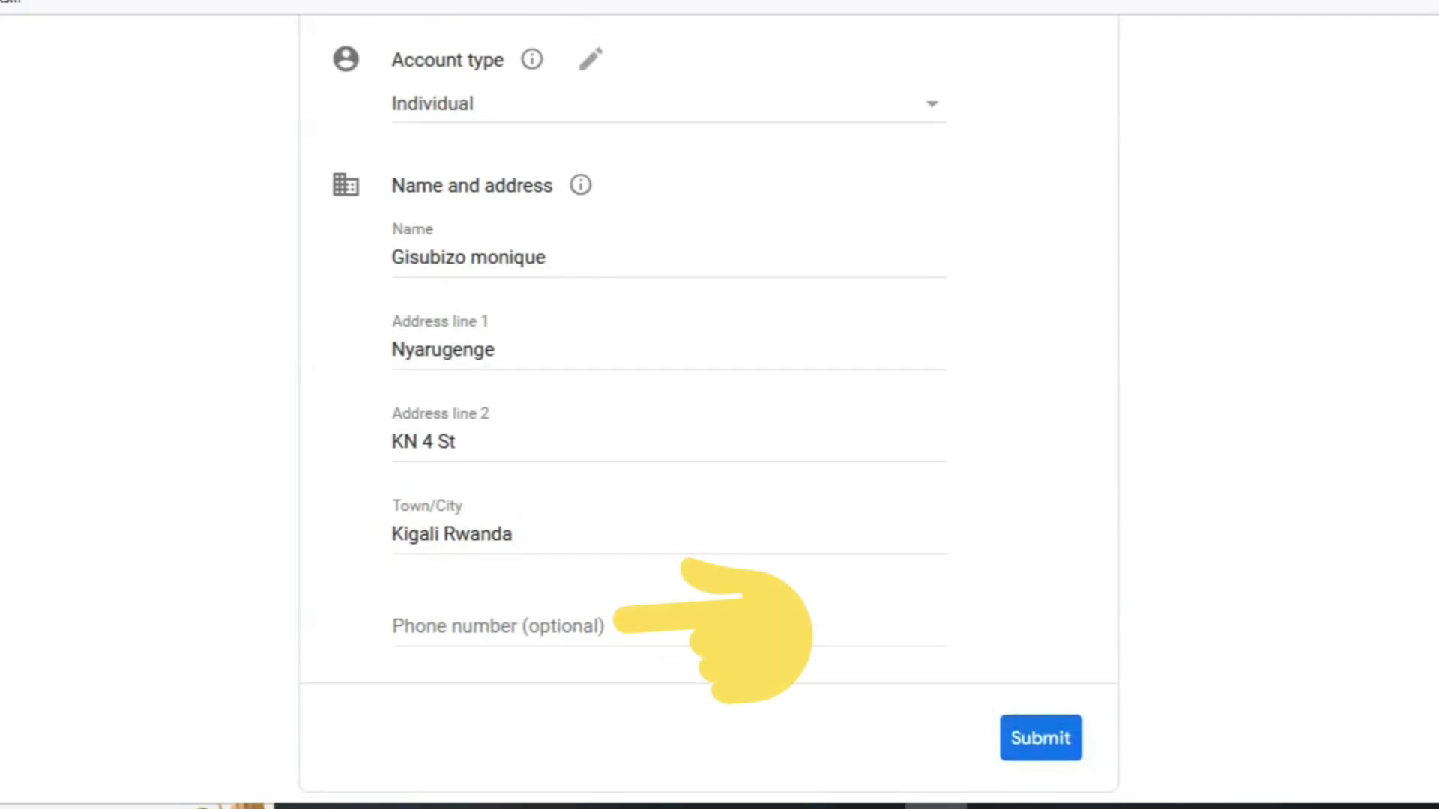
pyautogui.click(536, 533)
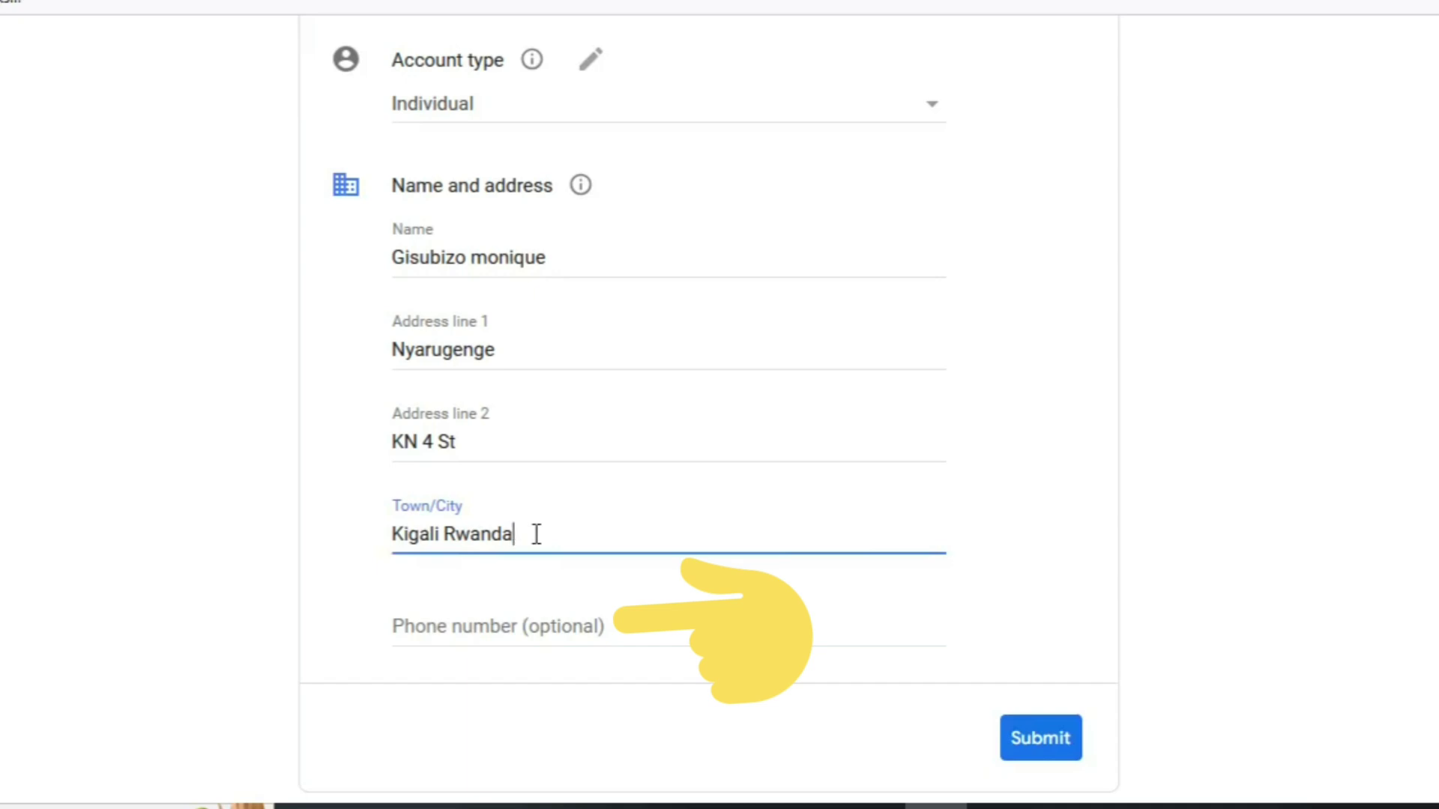
pyautogui.click(395, 354)
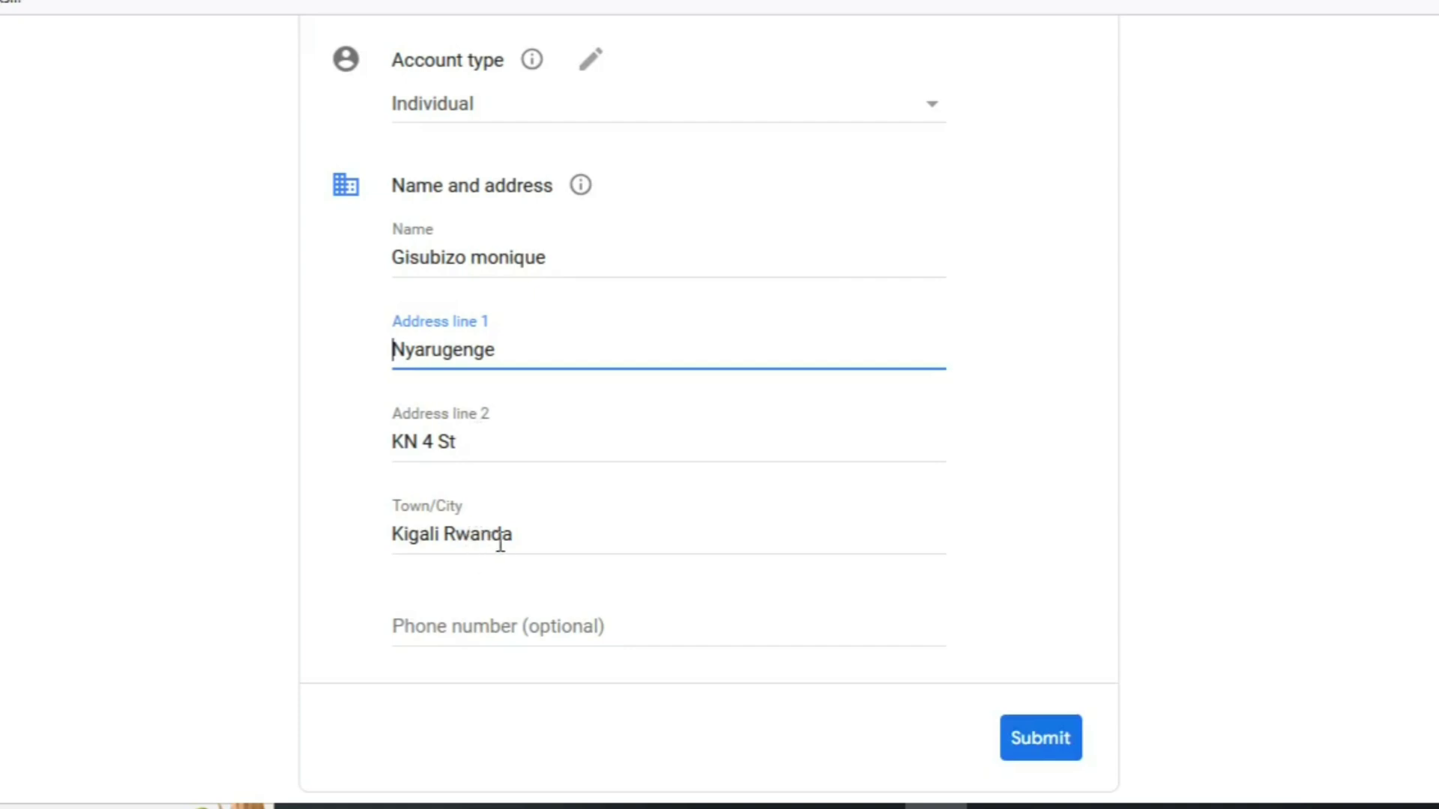
pyautogui.moveTo(527, 540); pyautogui.dragTo(447, 536)
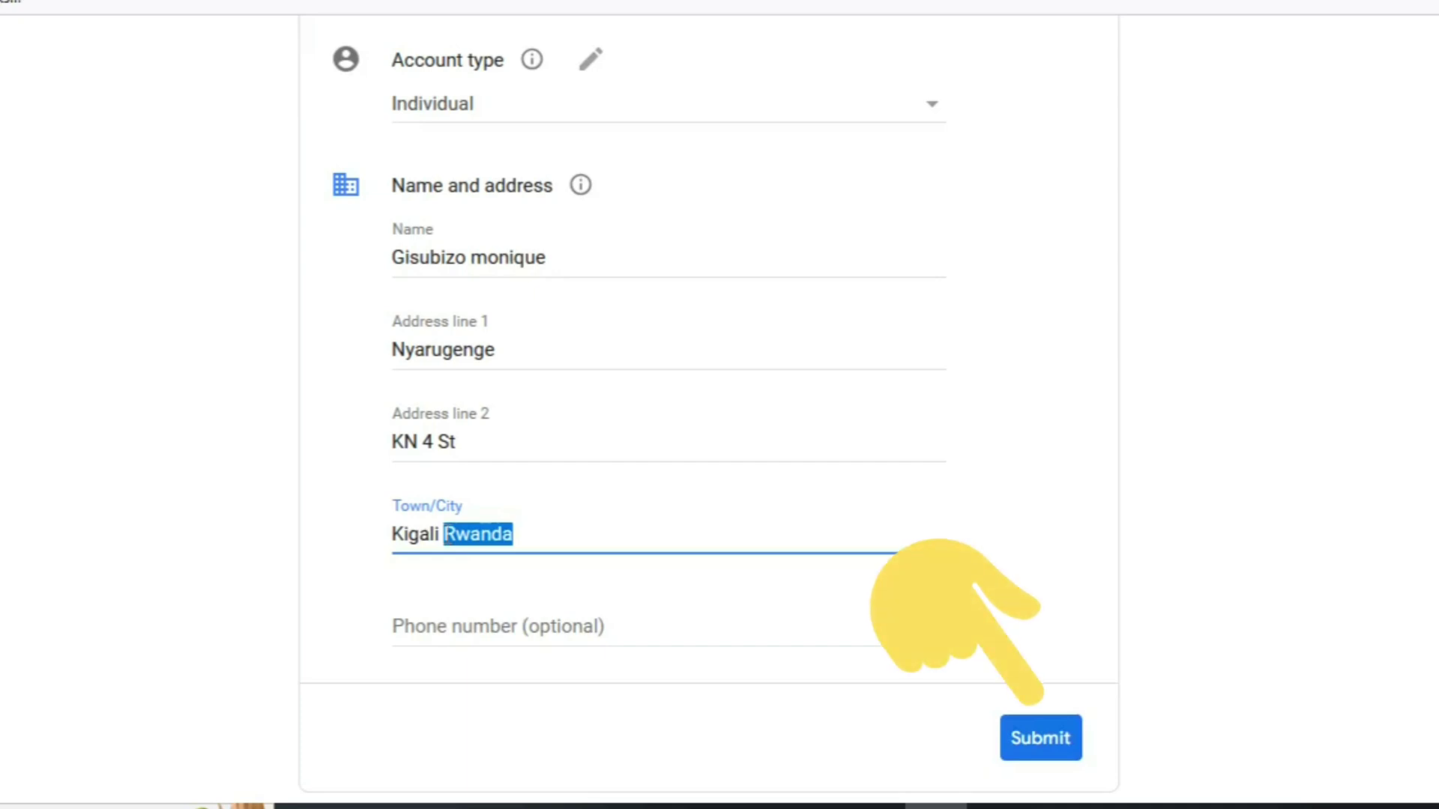
# Delete the country word so Town/City holds only the city, then submit the customer information.
pyautogui.press('BackSpace')
pyautogui.press('BackSpace')
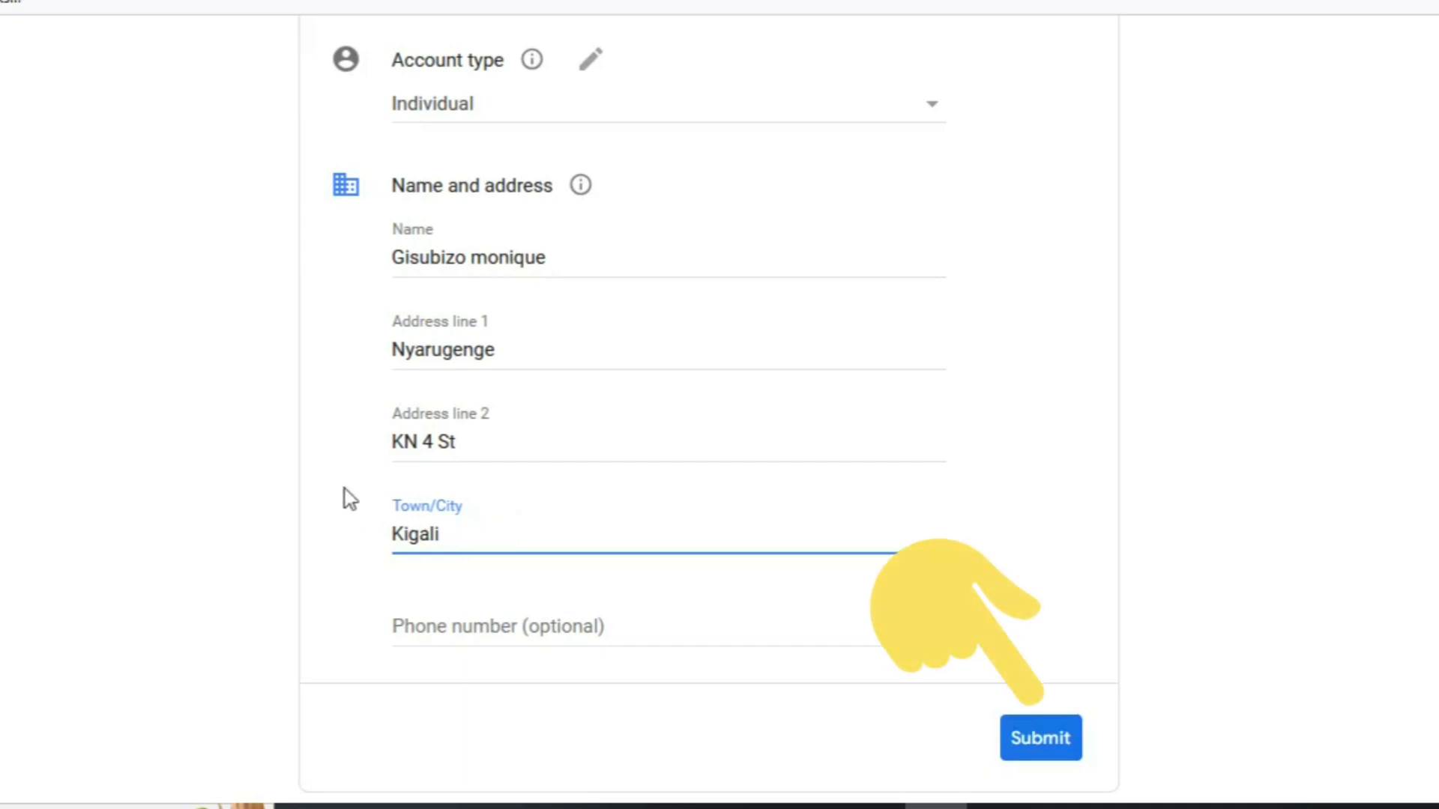
pyautogui.click(345, 489)
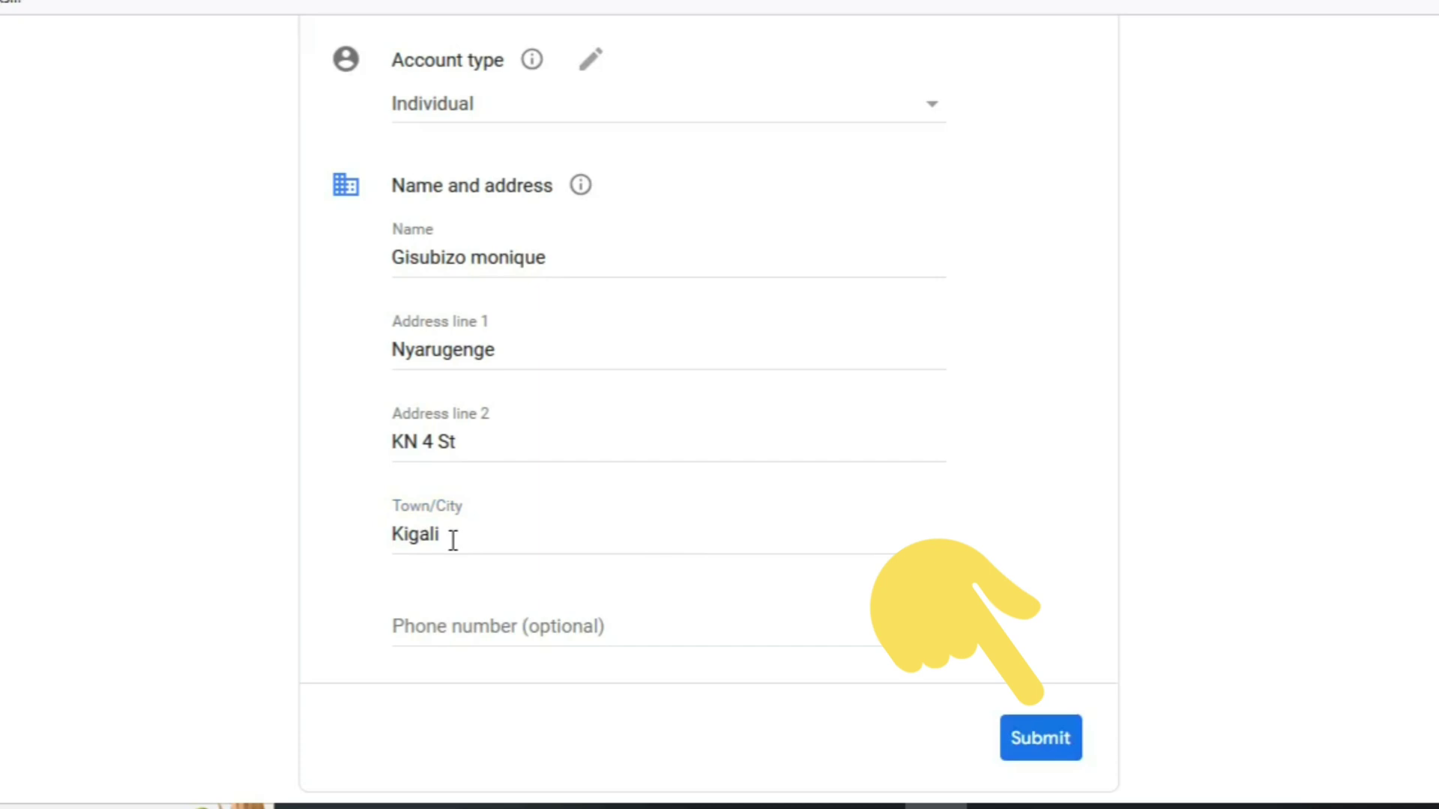
pyautogui.click(399, 534)
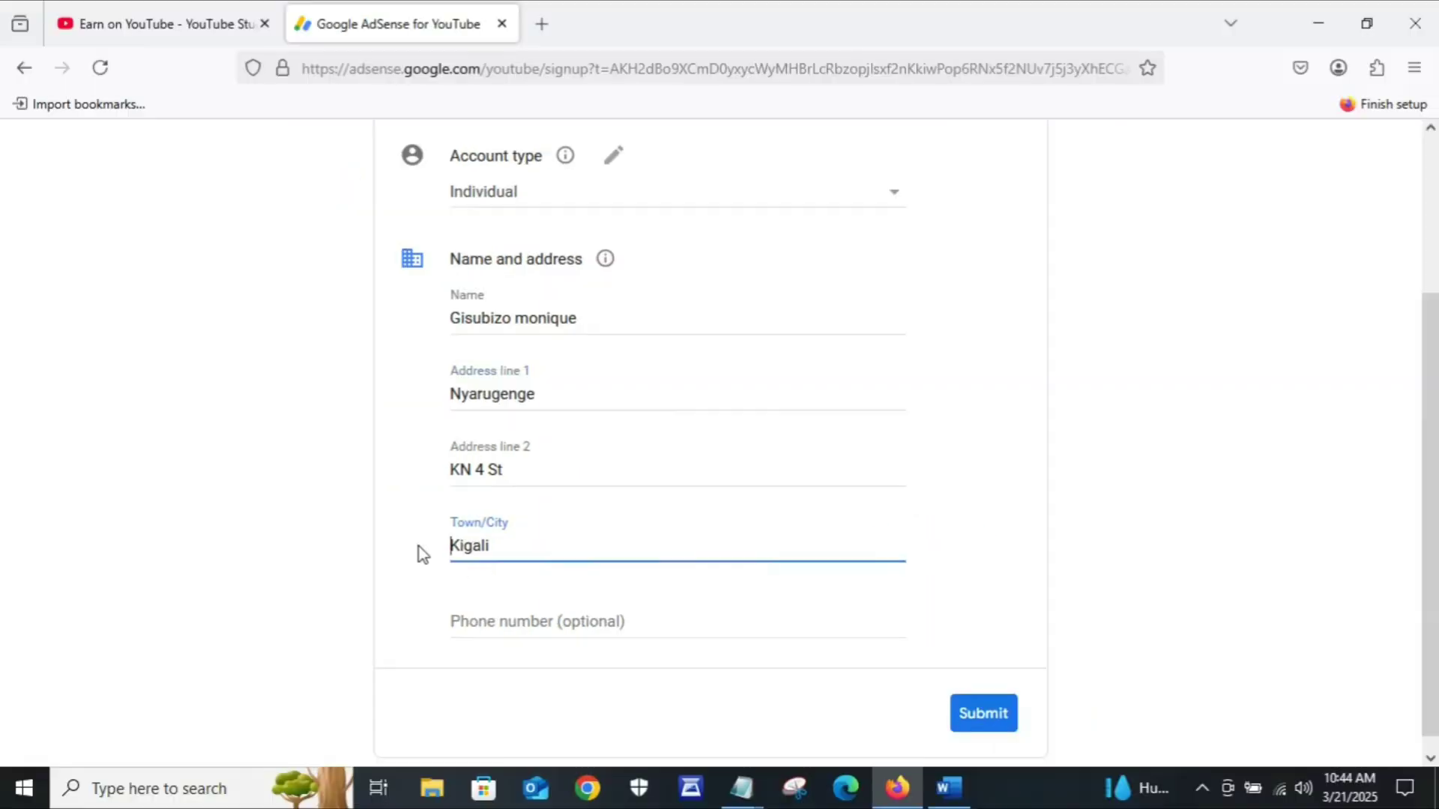
pyautogui.click(419, 547)
pyautogui.moveTo(1431, 386)
pyautogui.mouseDown()
pyautogui.moveTo(1434, 308)
pyautogui.moveTo(1434, 394)
pyautogui.mouseUp()
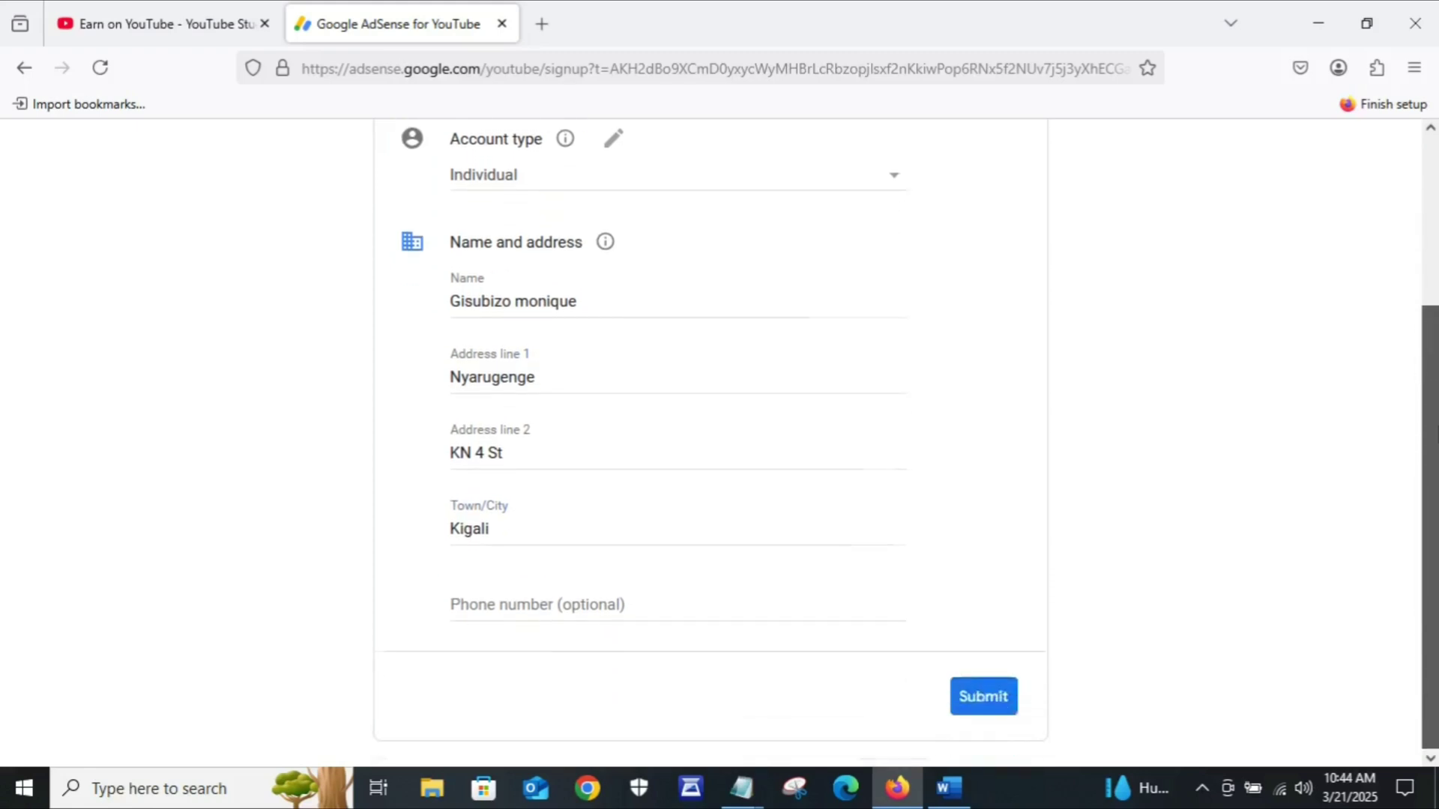
pyautogui.click(981, 708)
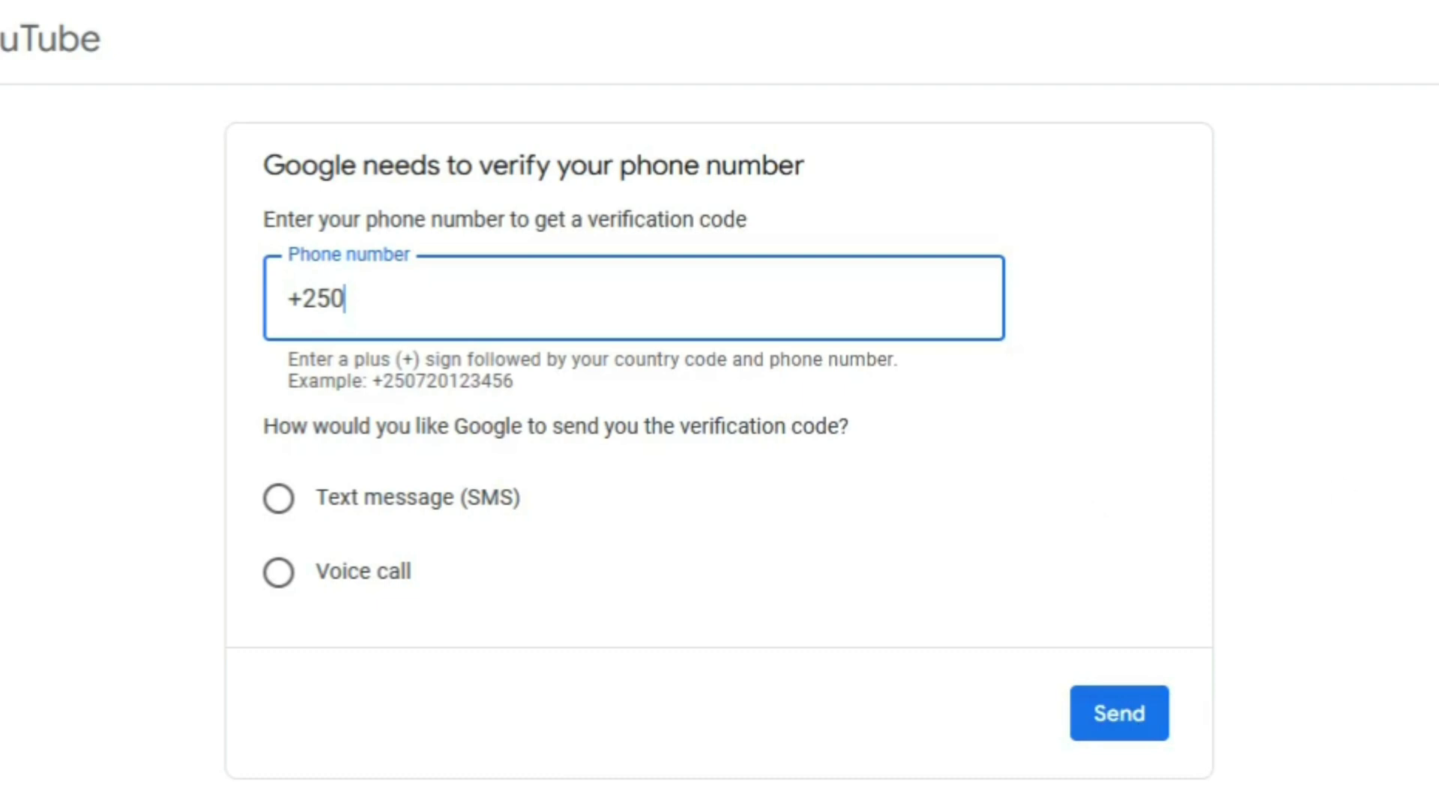
# Enter the account phone number after +250, choose Text message (SMS), and send the code.
pyautogui.click(1082, 502)
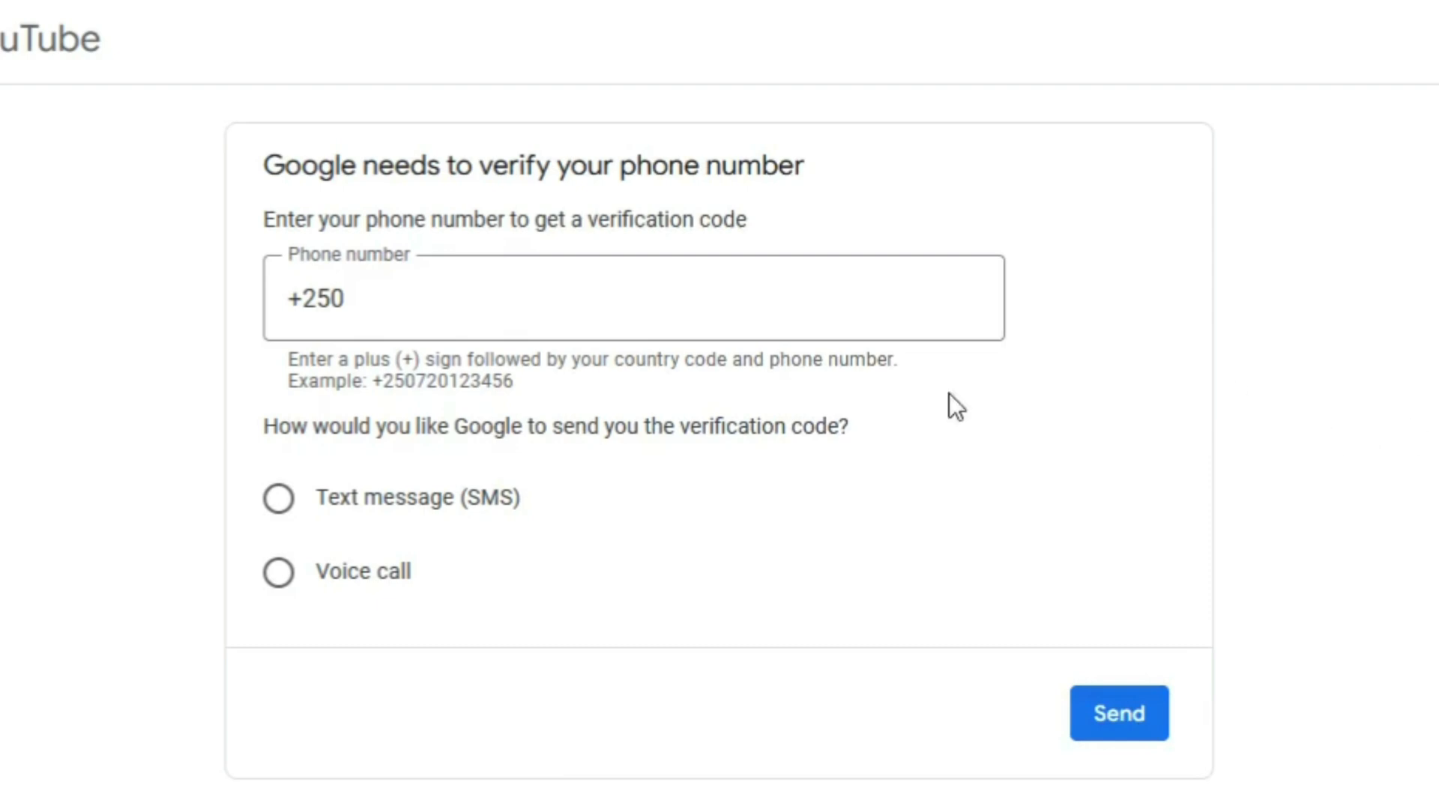
pyautogui.click(448, 288)
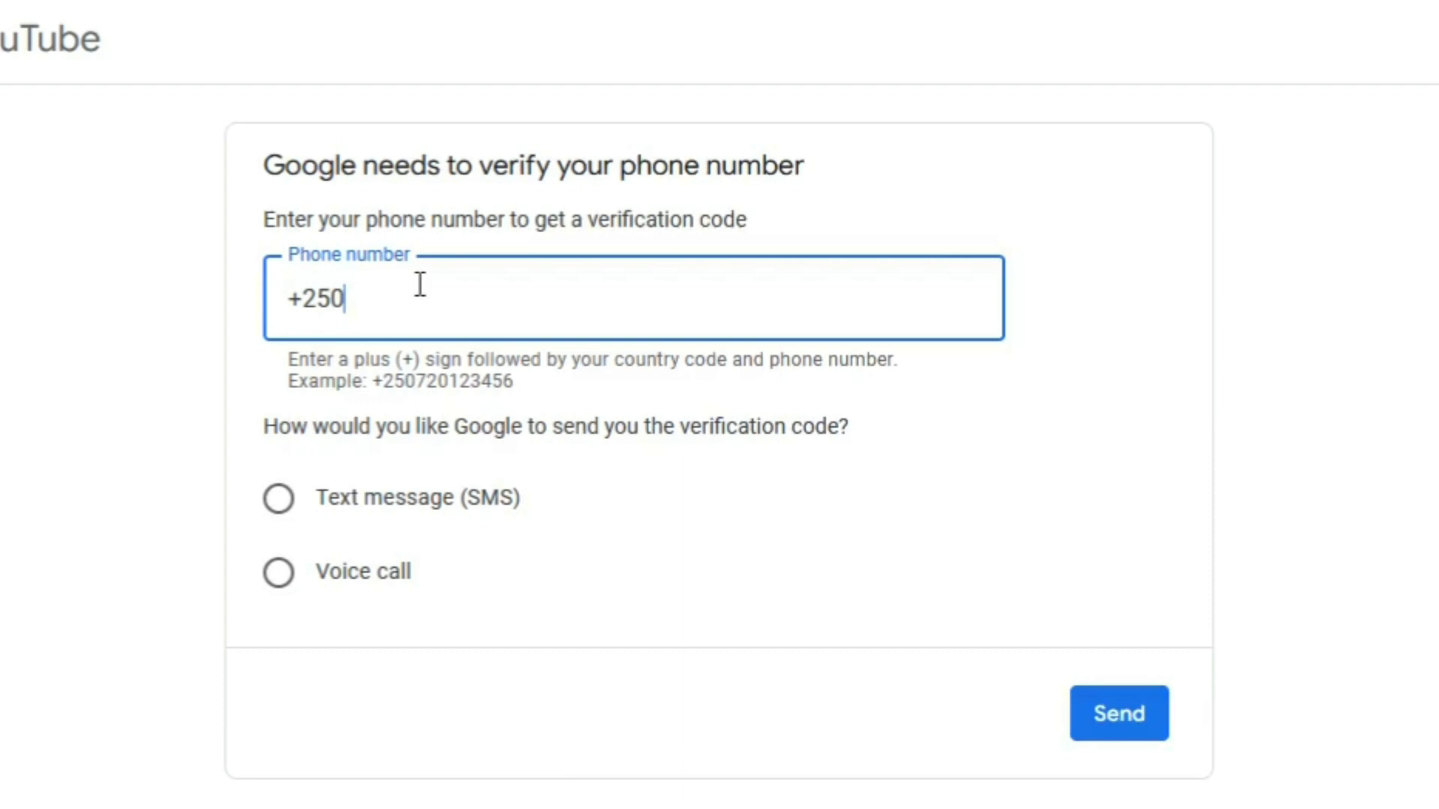
pyautogui.write('7')
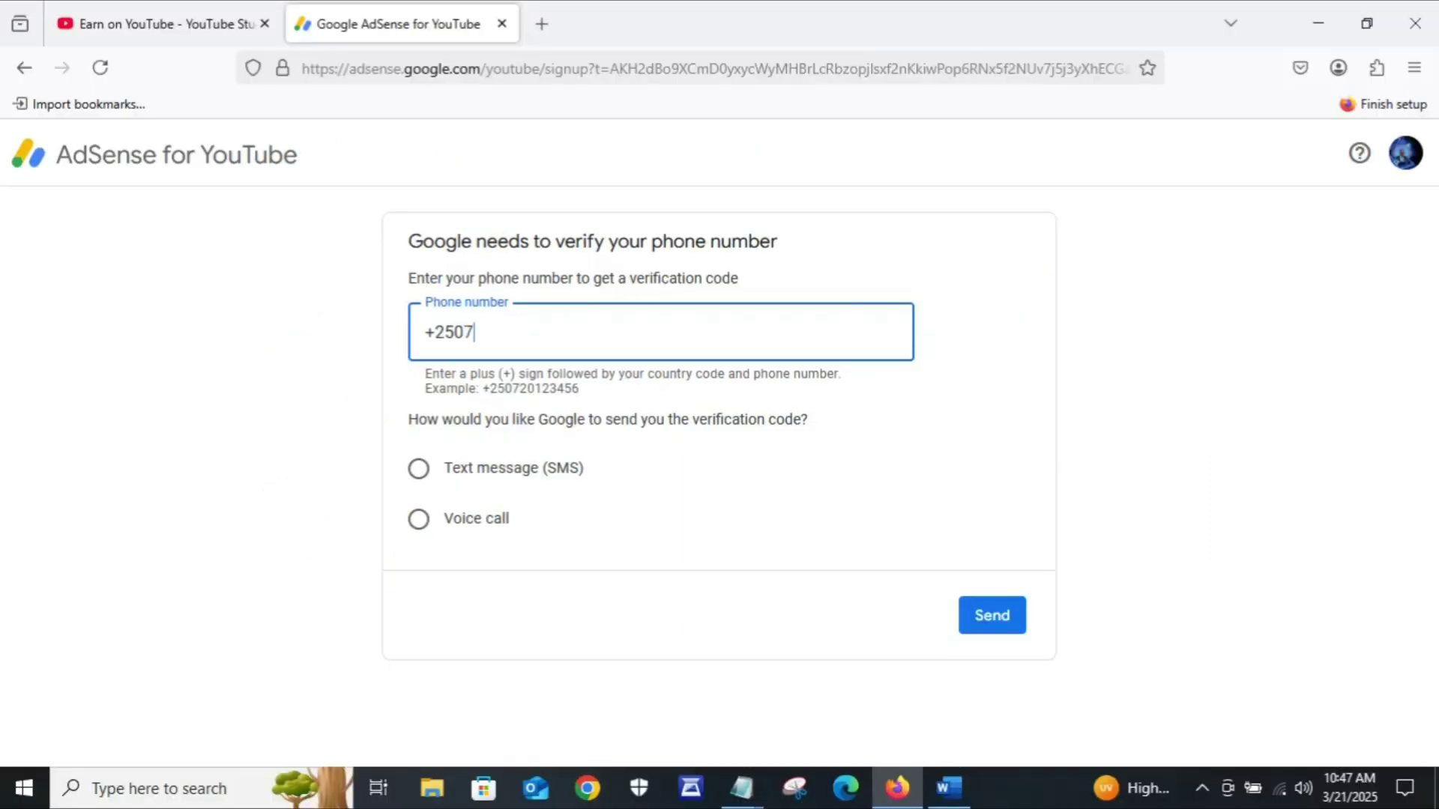
pyautogui.write('2')
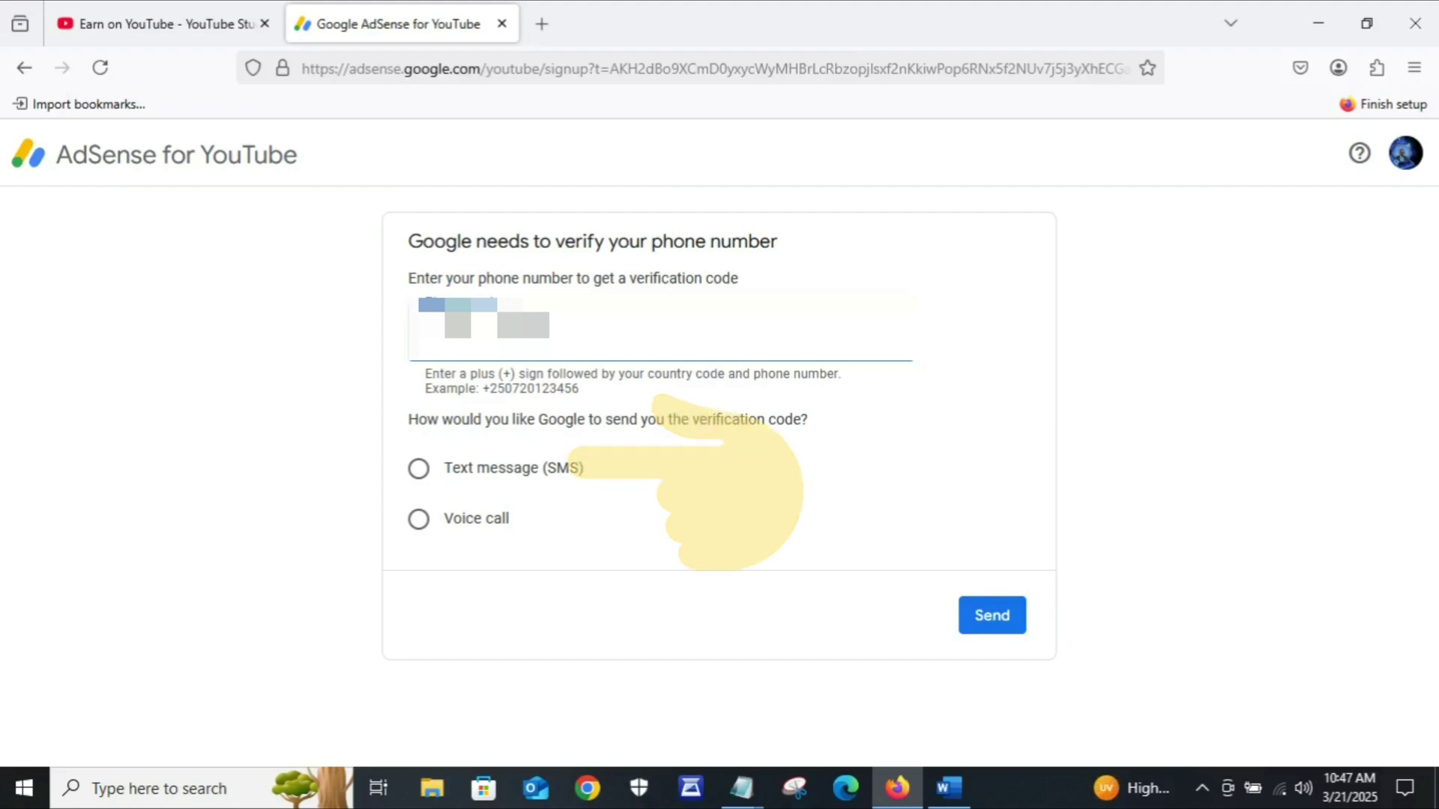
pyautogui.click(469, 474)
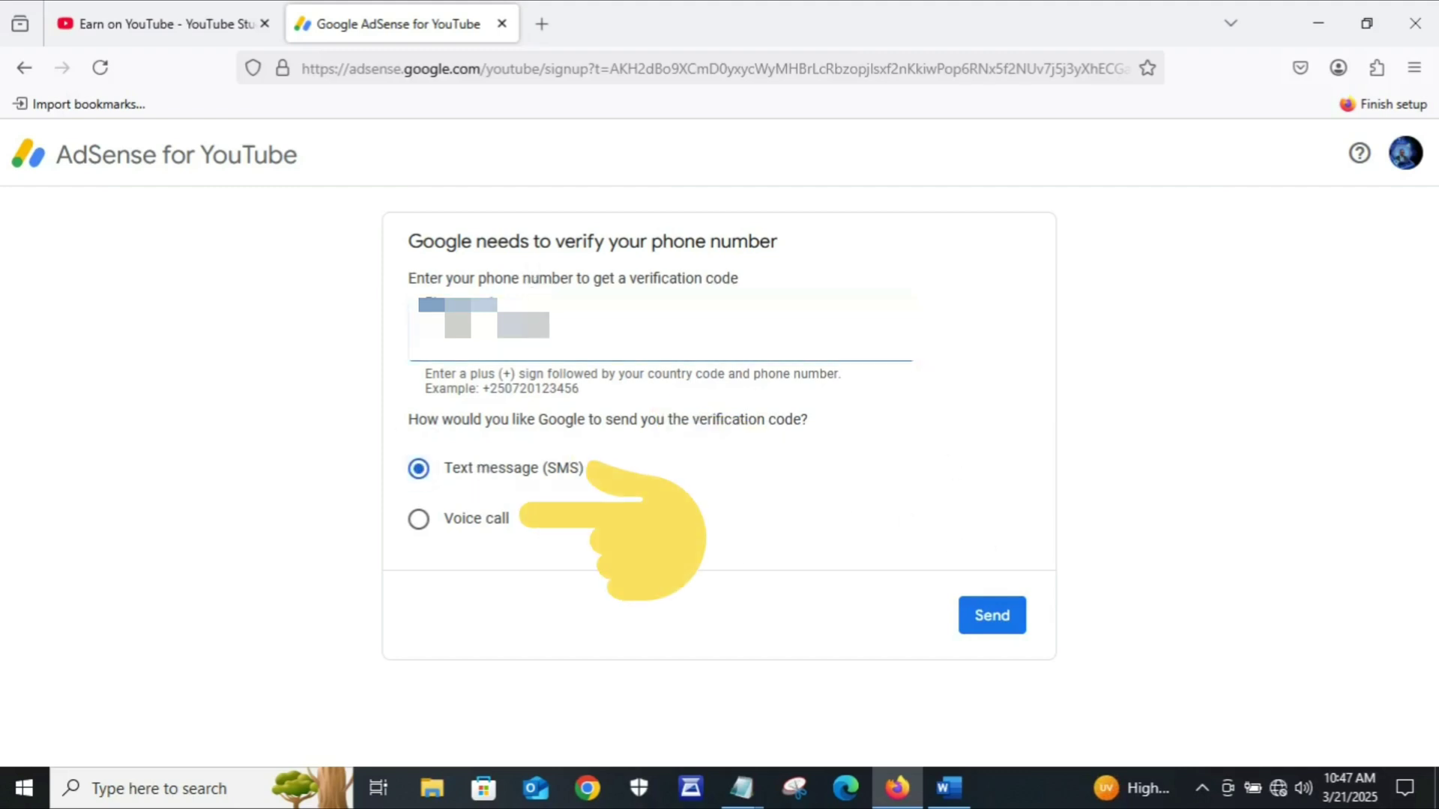
pyautogui.tripleClick(529, 294)
pyautogui.rightClick(544, 322)
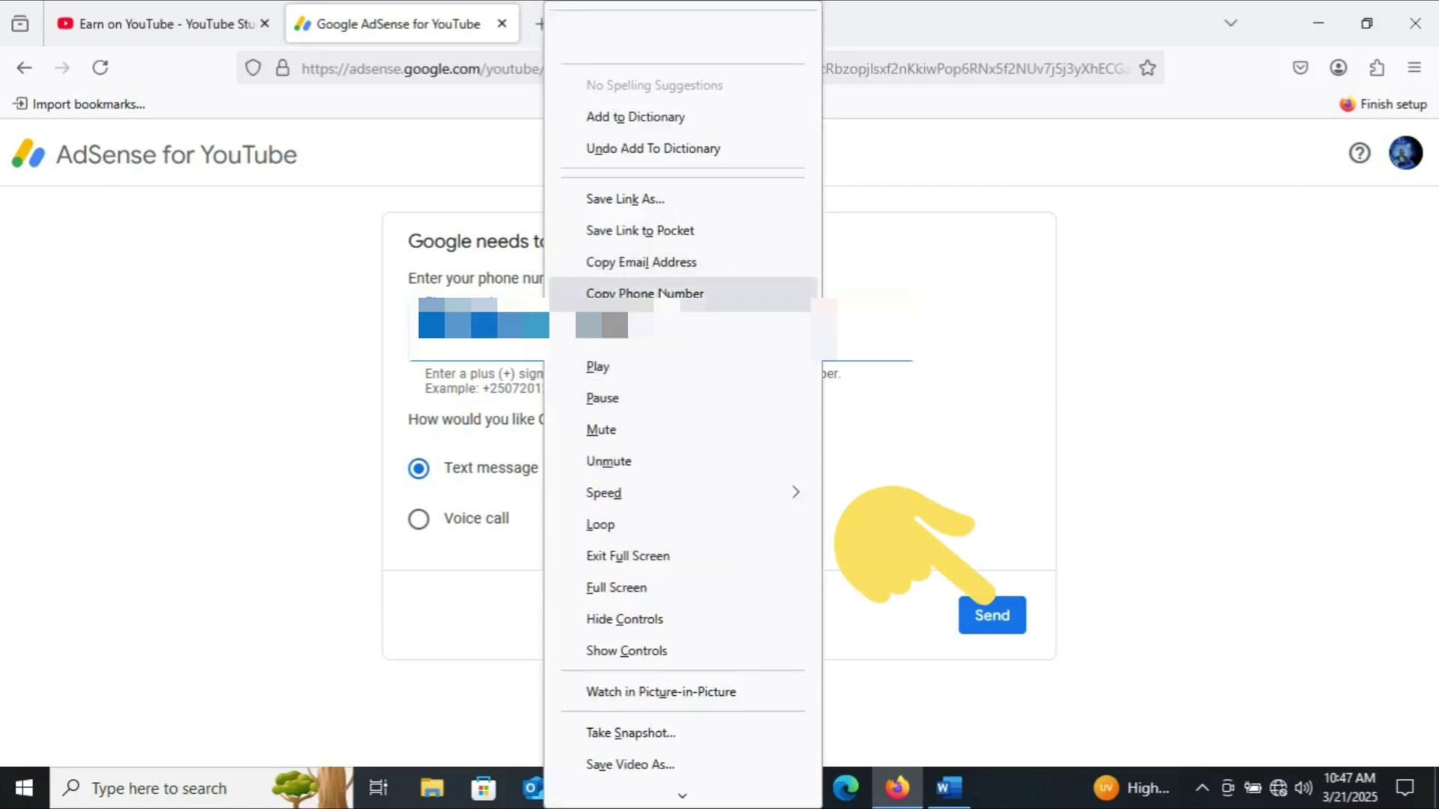
pyautogui.click(661, 293)
pyautogui.click(990, 614)
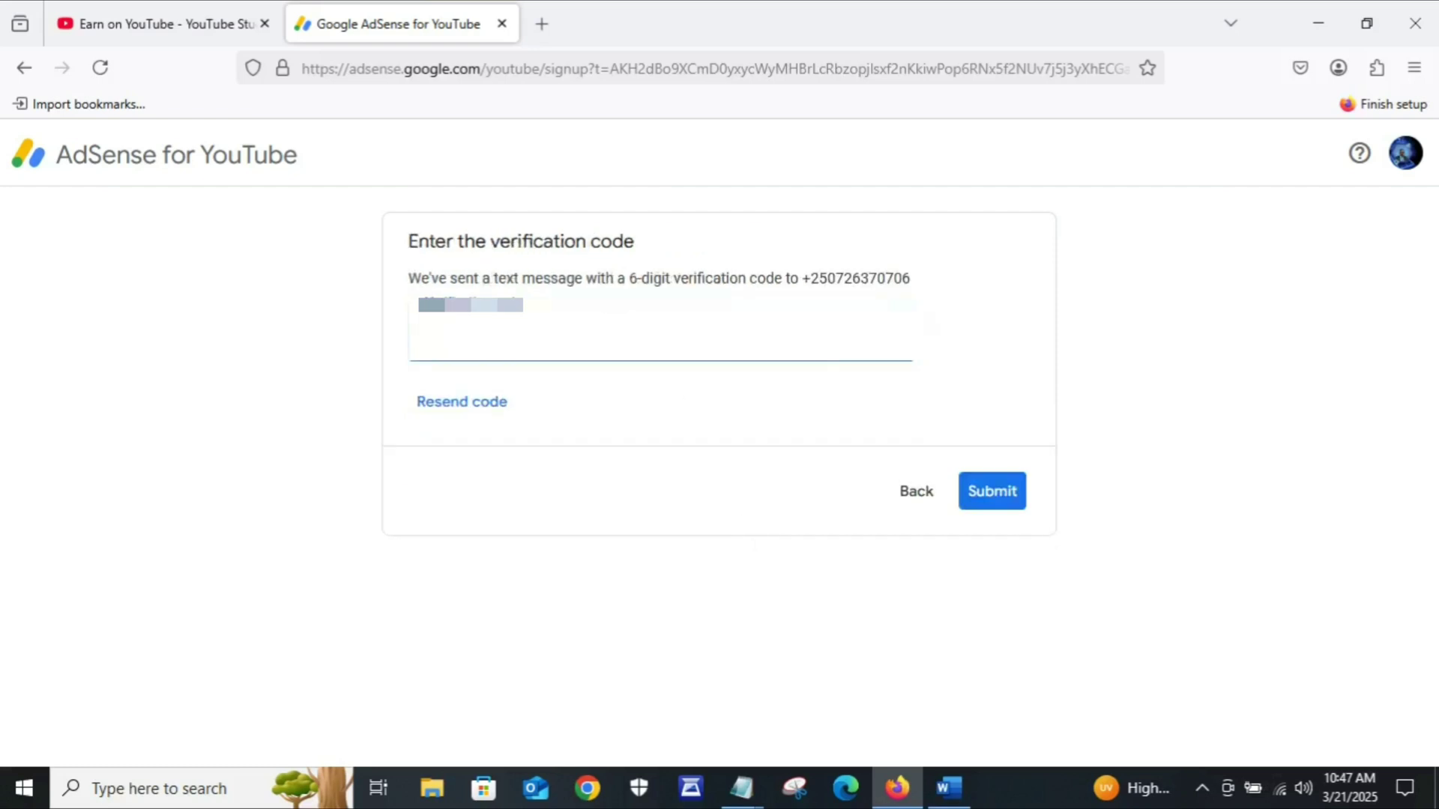
# Enter the 6-digit code received by SMS in Verification code and submit it.
pyautogui.click(601, 331)
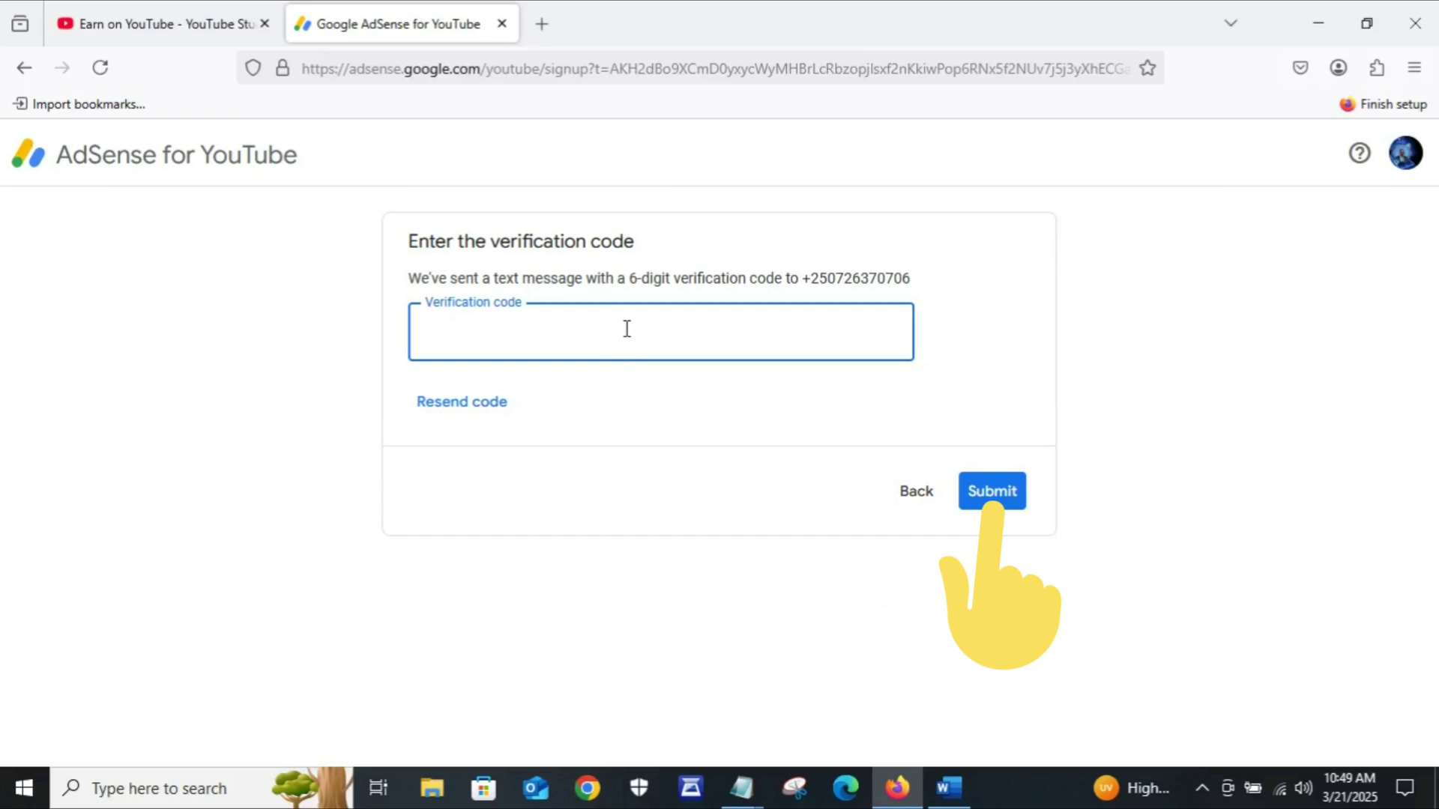
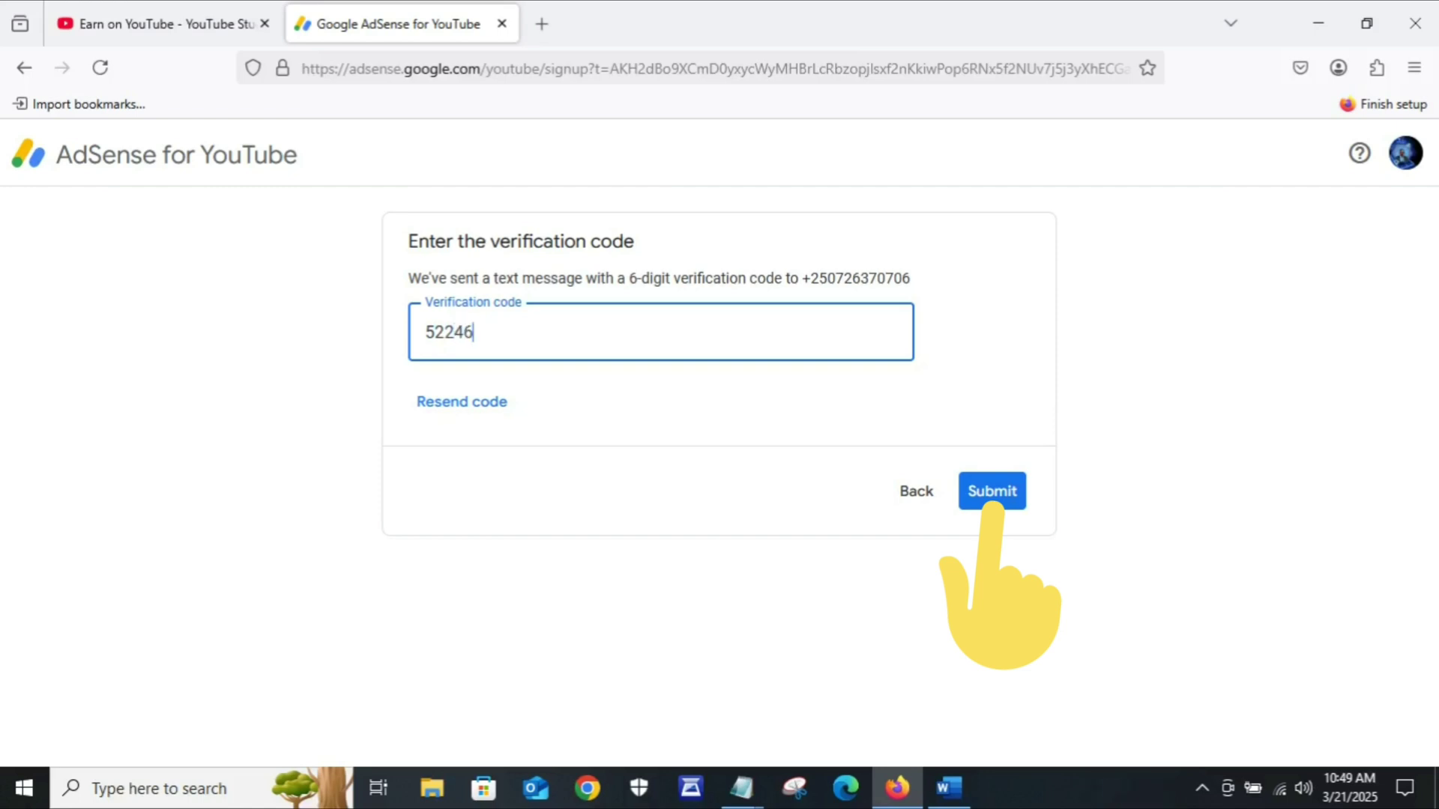
pyautogui.click(993, 491)
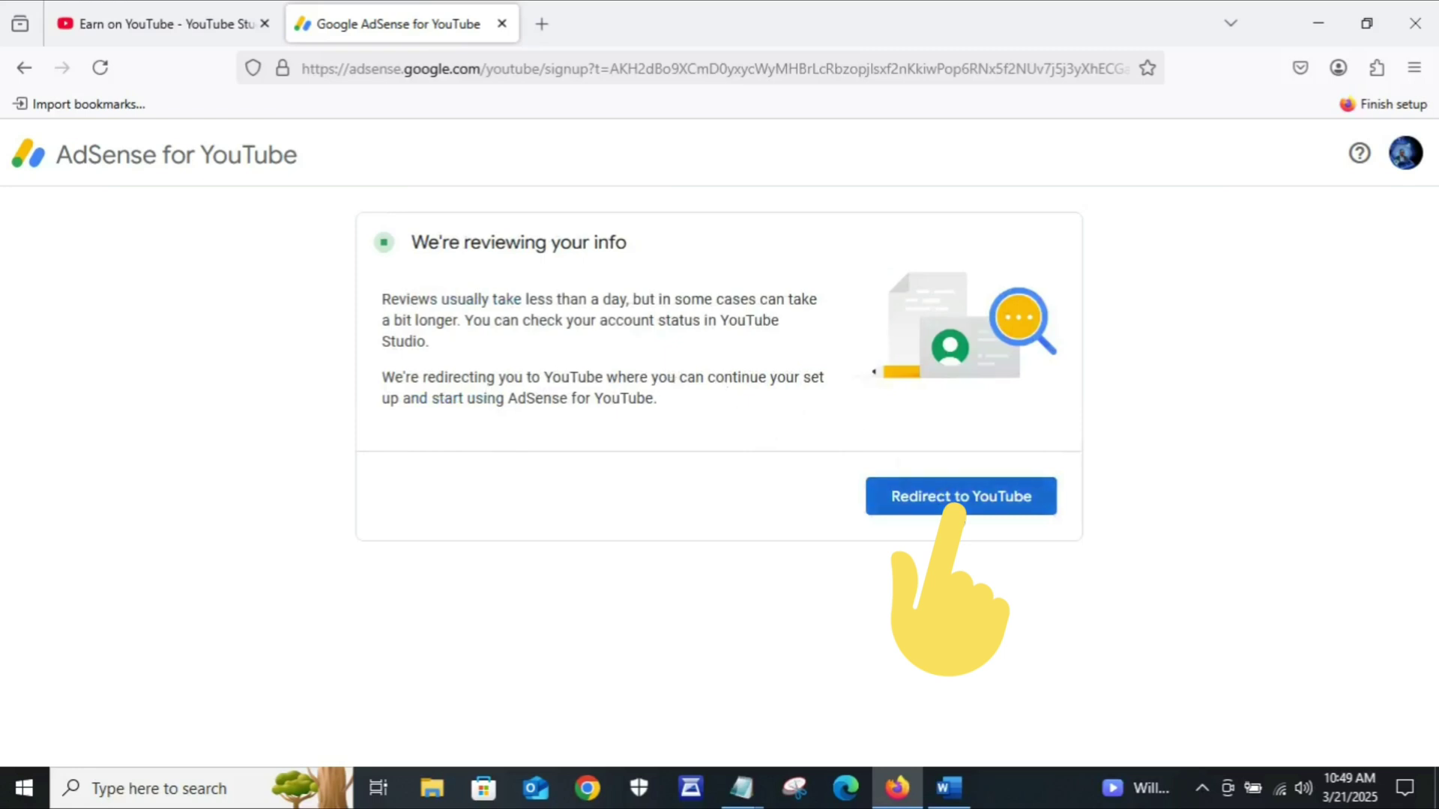
# Redirect from the 'We're reviewing your info' page back to YouTube Studio's Earn page.
pyautogui.click(937, 511)
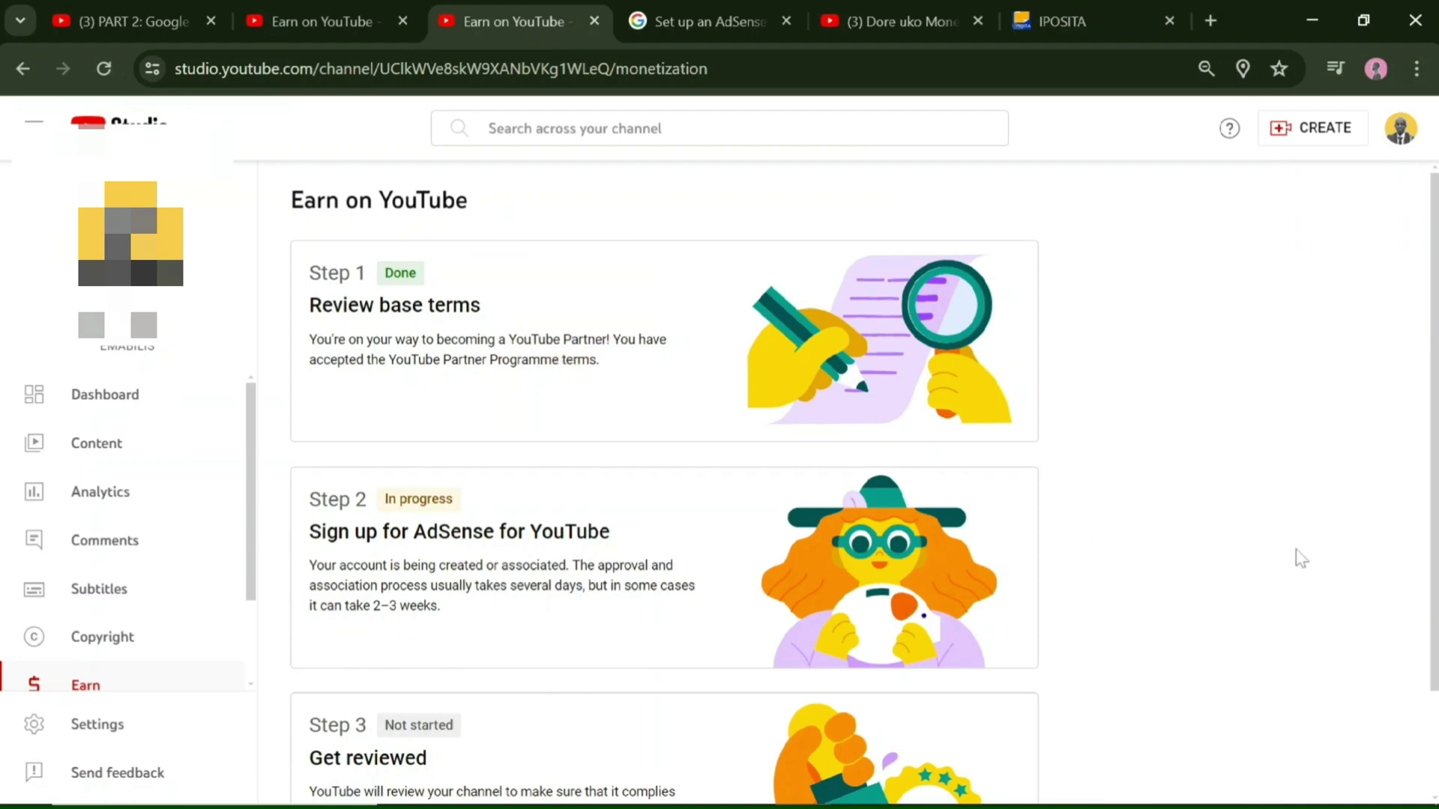
# Scroll through the three Earn on YouTube steps, then show the Partner Programme acceptance email.
pyautogui.moveTo(1434, 472); pyautogui.dragTo(1431, 645)
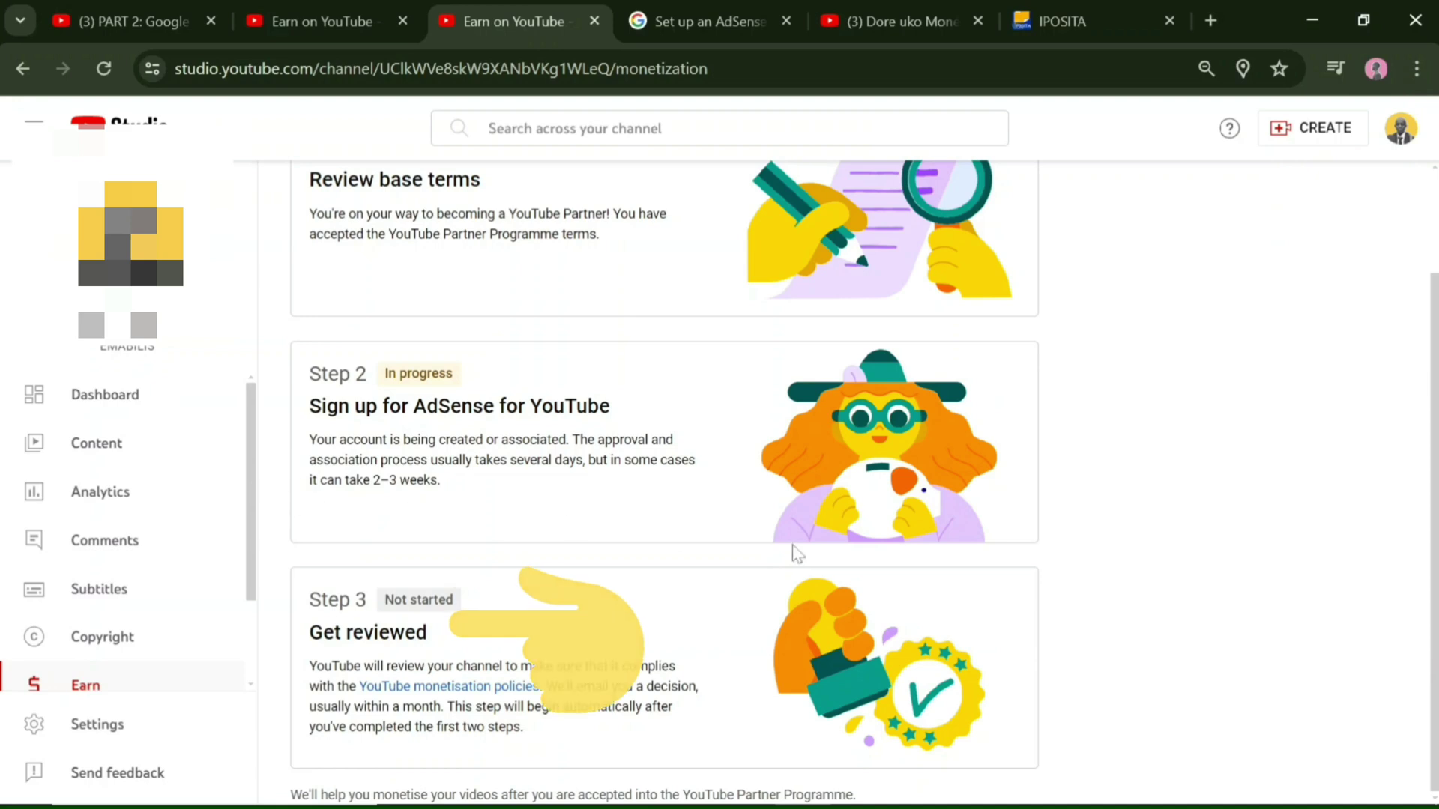
pyautogui.scroll(3, 1435, 513)
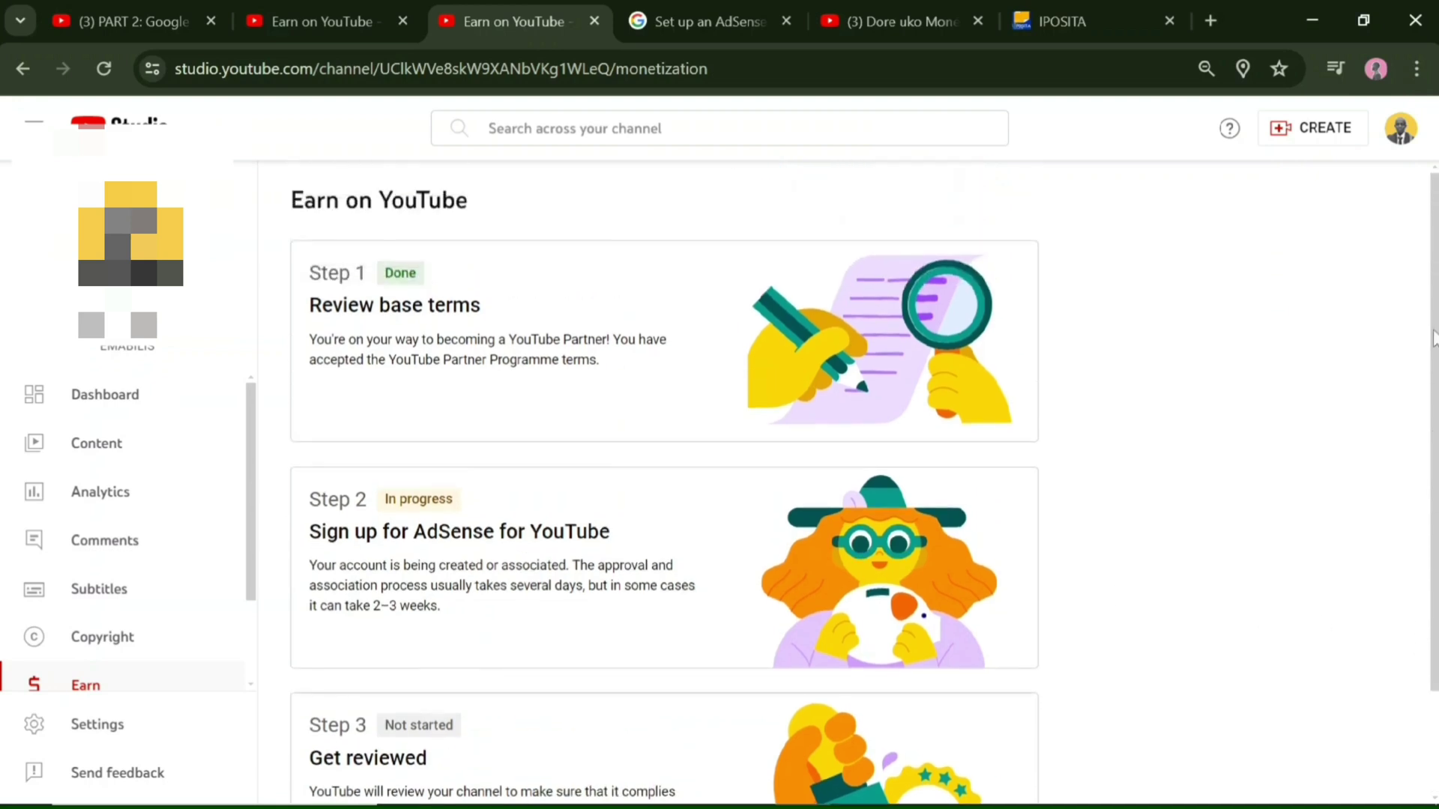
pyautogui.scroll(-2, 1047, 434)
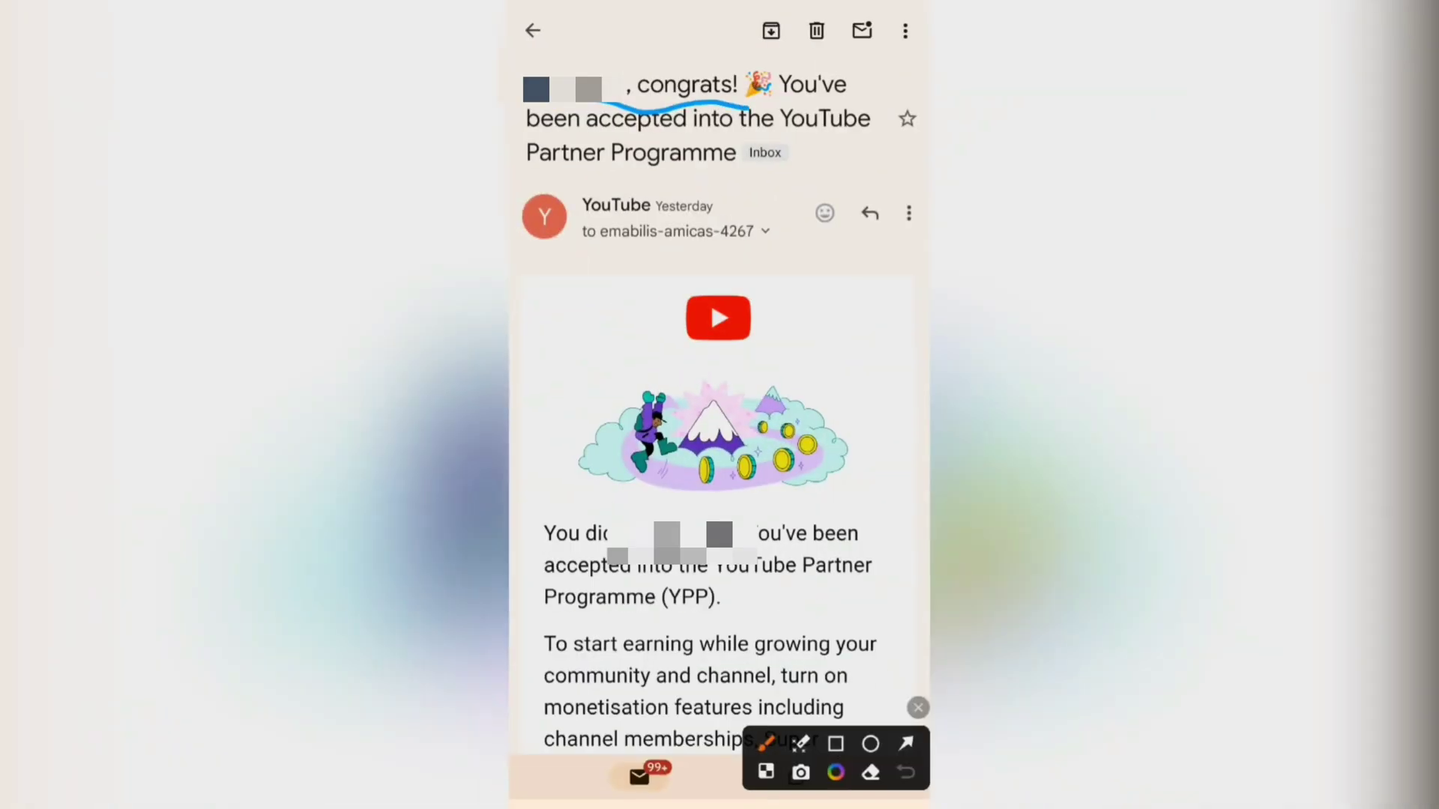
pyautogui.moveTo(749, 106); pyautogui.dragTo(821, 101)
pyautogui.moveTo(553, 138); pyautogui.dragTo(851, 131)
pyautogui.moveTo(566, 158); pyautogui.dragTo(761, 171)
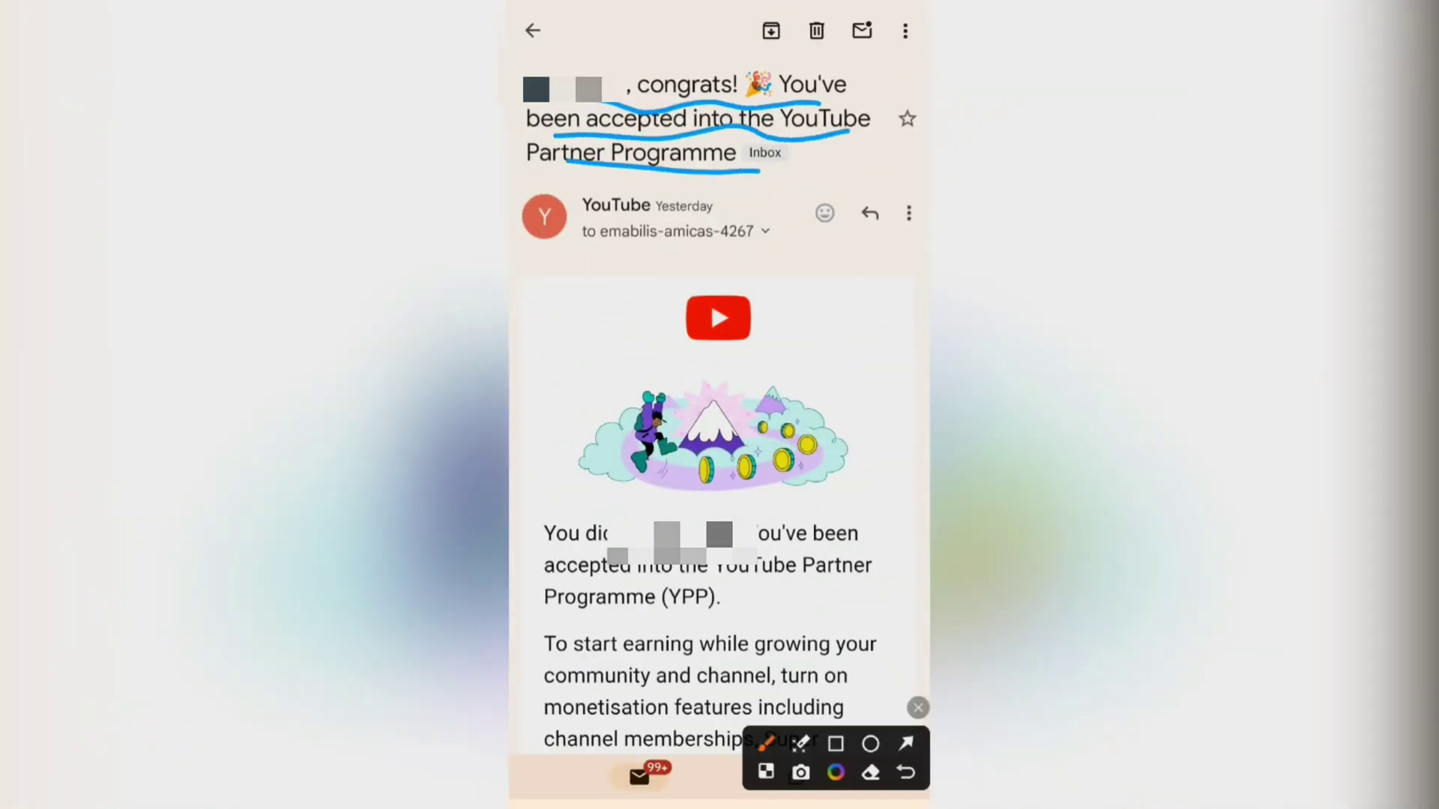